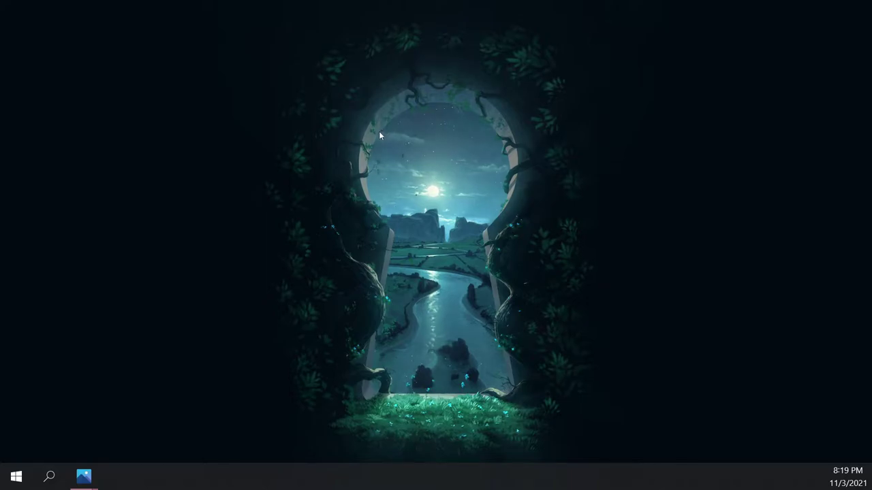
pyautogui.moveTo(379, 133); pyautogui.dragTo(489, 206)
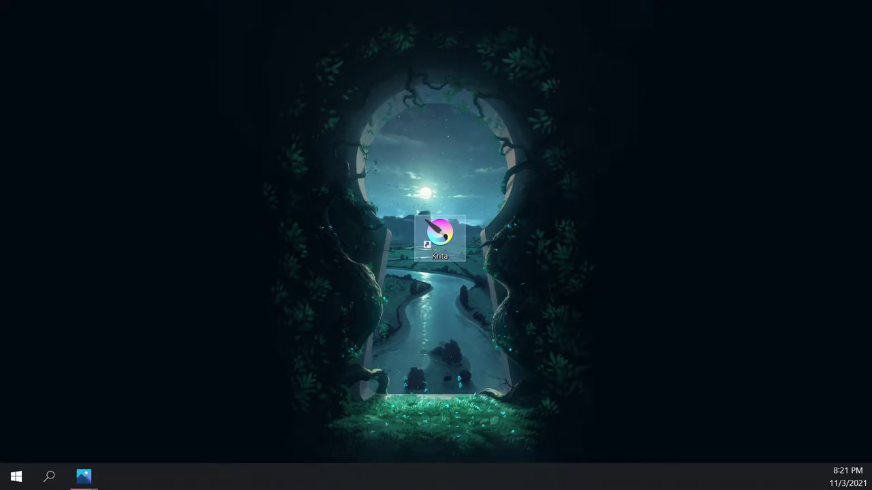
pyautogui.moveTo(453, 235); pyautogui.dragTo(533, 161)
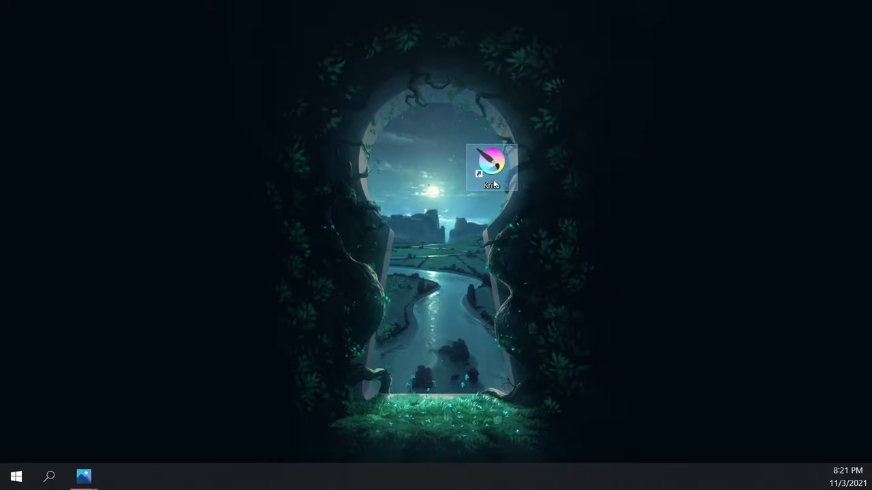
pyautogui.moveTo(492, 181); pyautogui.dragTo(297, 223)
pyautogui.click(436, 279)
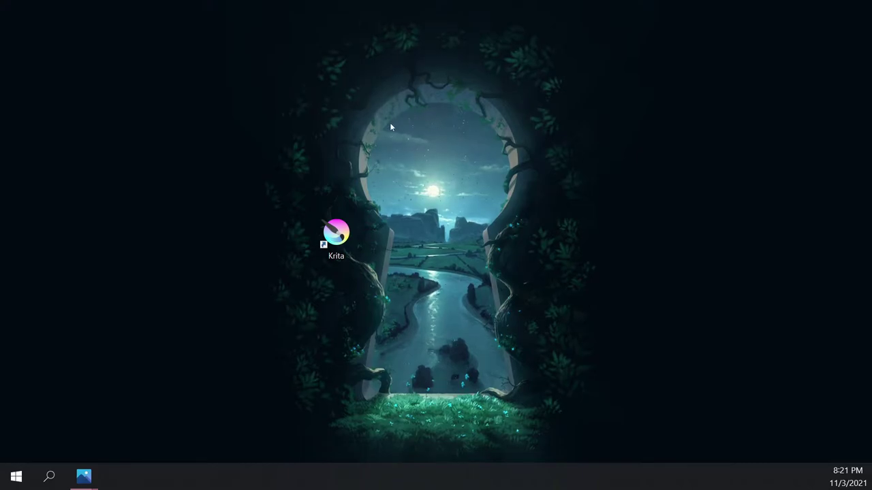
pyautogui.moveTo(391, 126); pyautogui.dragTo(493, 219)
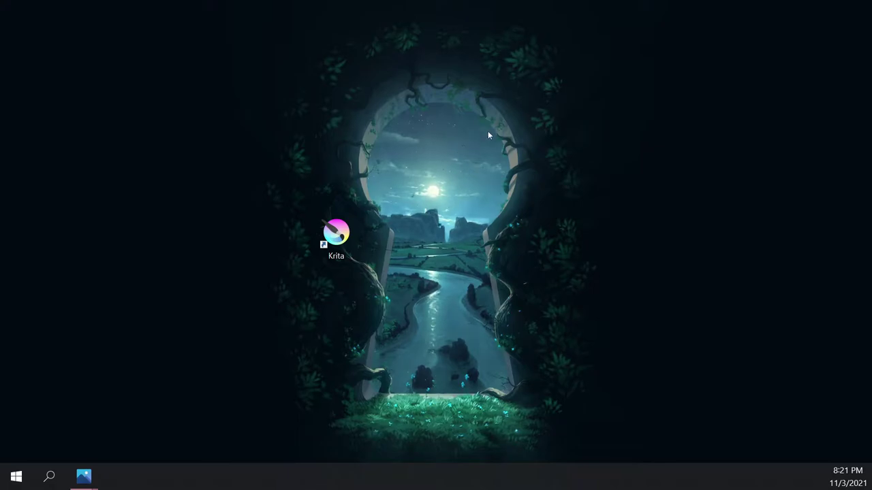
pyautogui.moveTo(343, 242); pyautogui.dragTo(457, 162)
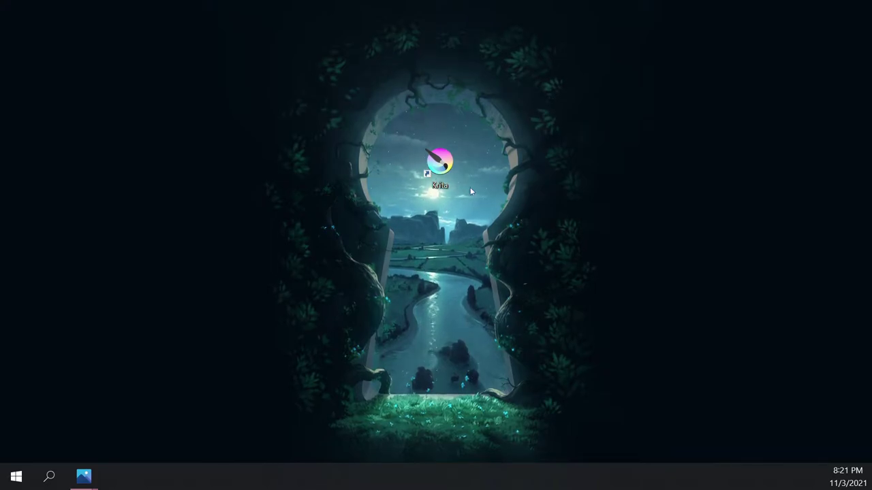
pyautogui.press('alt')
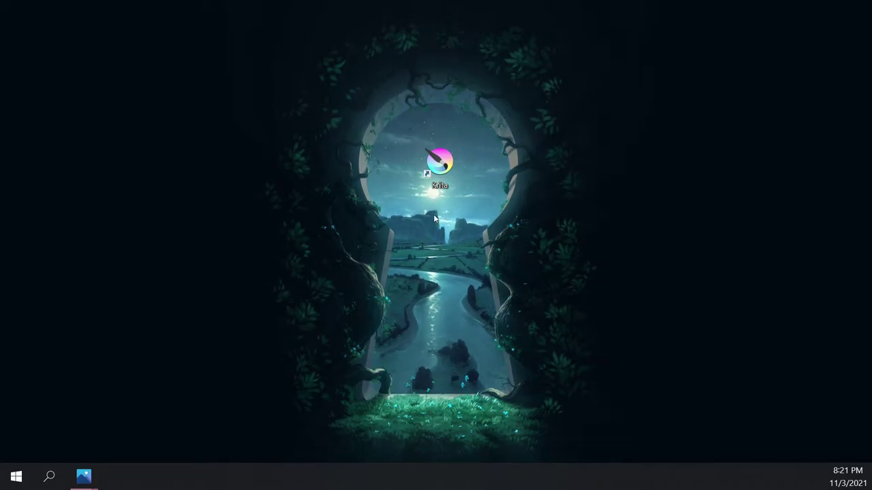
pyautogui.press('alt')
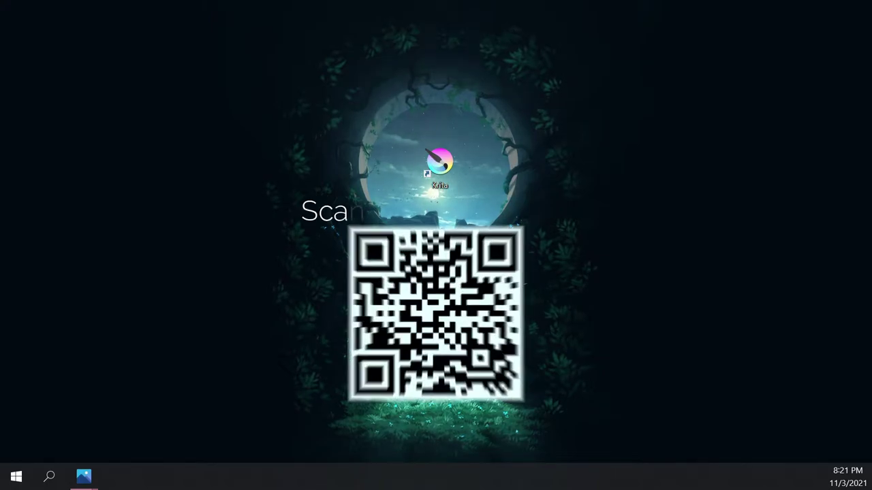
# Bring up the images watercolor color pencil.png and Ivory Inquisition Potiff.png side by side, view them, and minimize both
pyautogui.hotkey('alt', 'Tab')
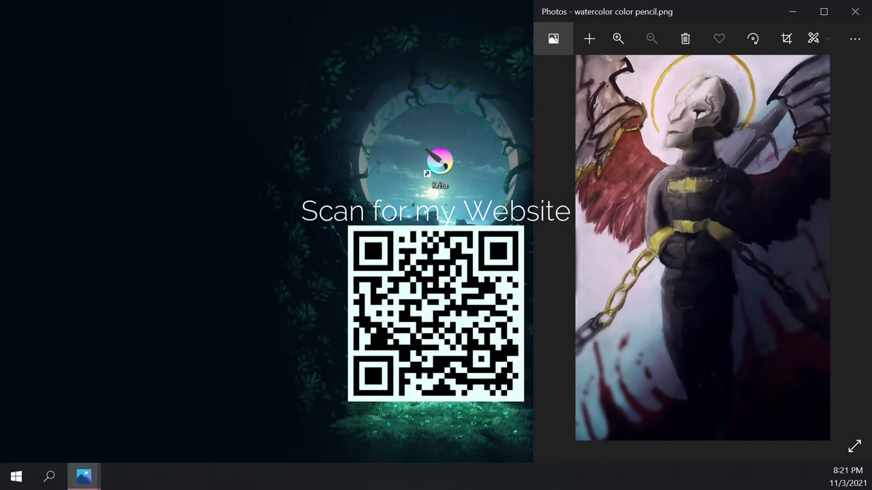
pyautogui.hotkey('alt', 'Tab')
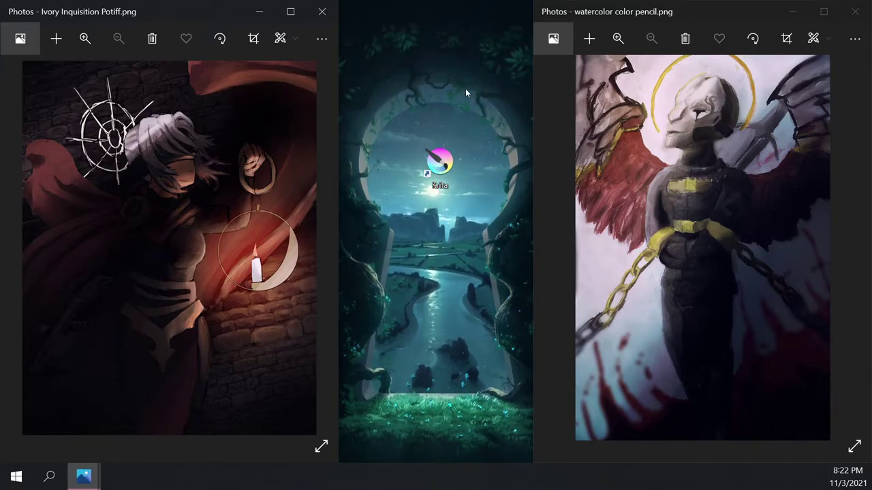
pyautogui.click(259, 11)
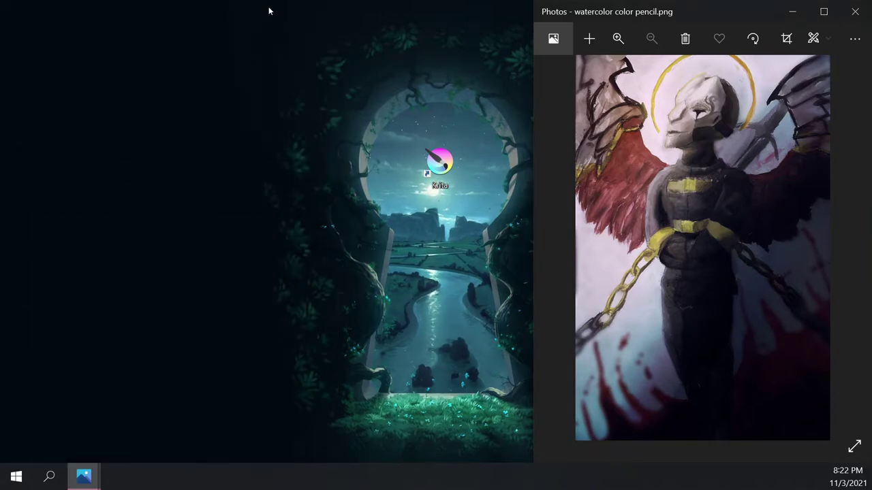
pyautogui.click(792, 10)
pyautogui.moveTo(447, 176); pyautogui.dragTo(447, 385)
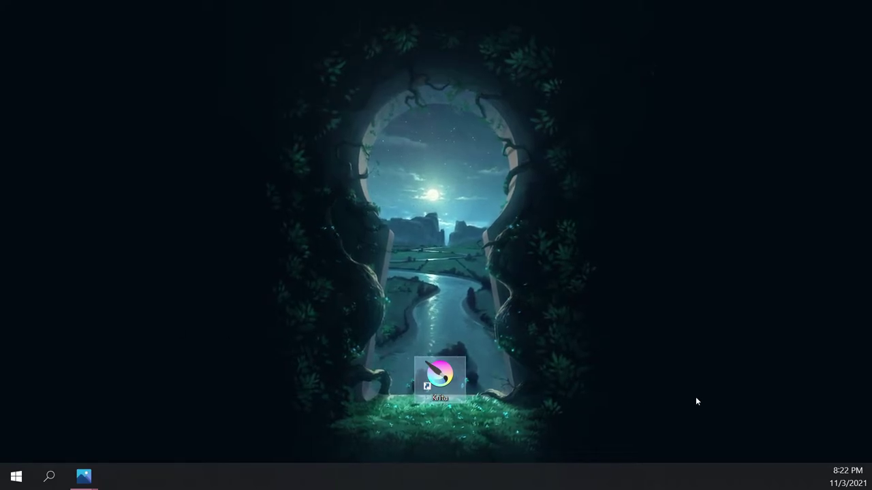
pyautogui.click(450, 196)
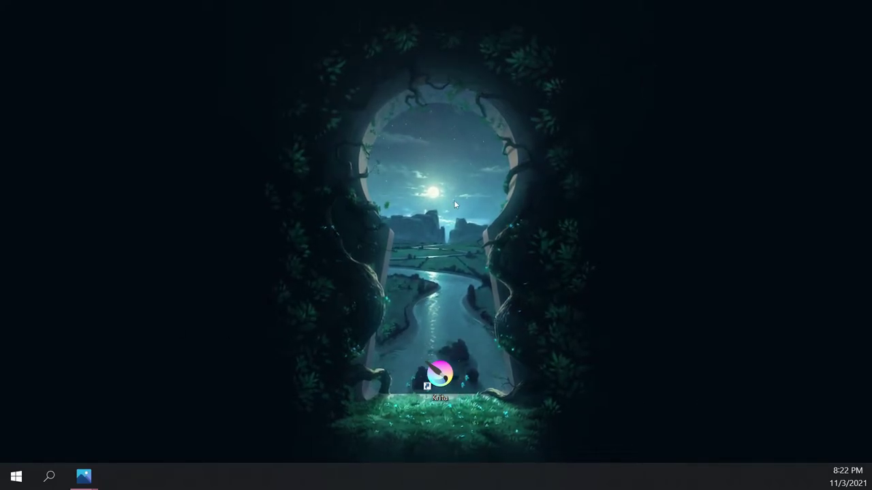
pyautogui.moveTo(423, 183); pyautogui.dragTo(440, 203)
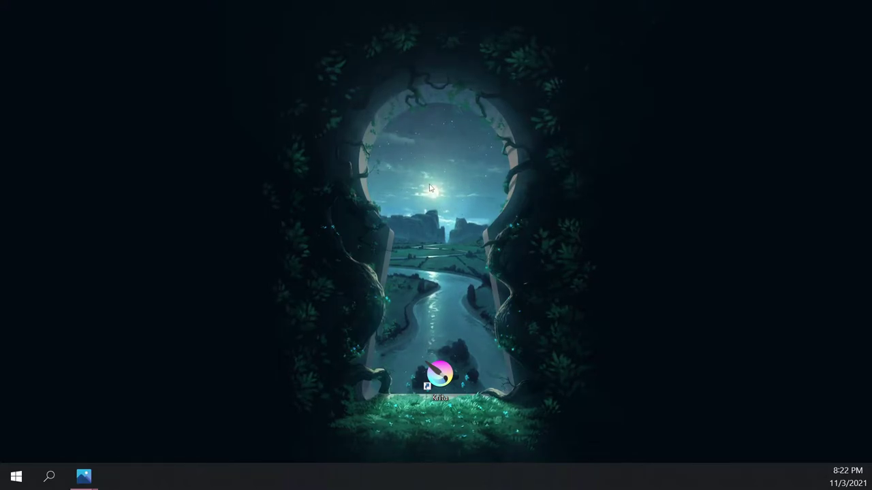
pyautogui.moveTo(438, 186); pyautogui.dragTo(442, 189)
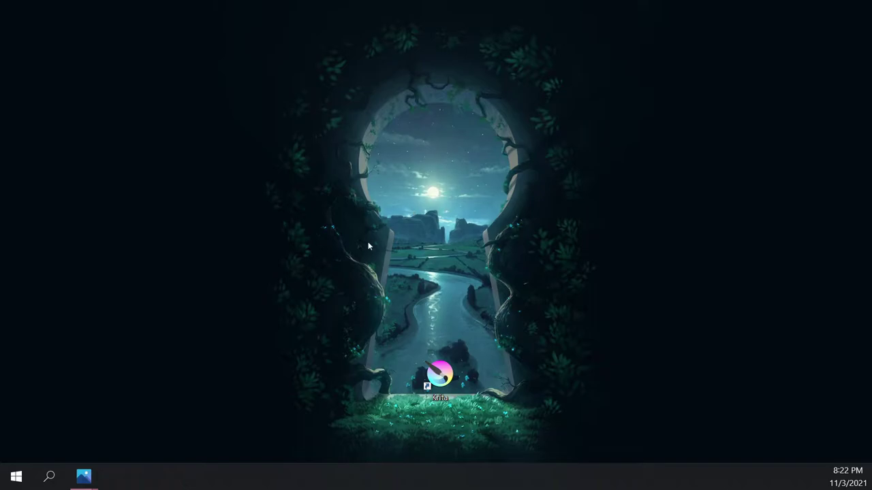
# Restore the Ivory Inquisition Potiff.png and watercolor color pencil.png images side by side and zoom in on each figure's upper body
pyautogui.moveTo(83, 476)
pyautogui.click(123, 394)
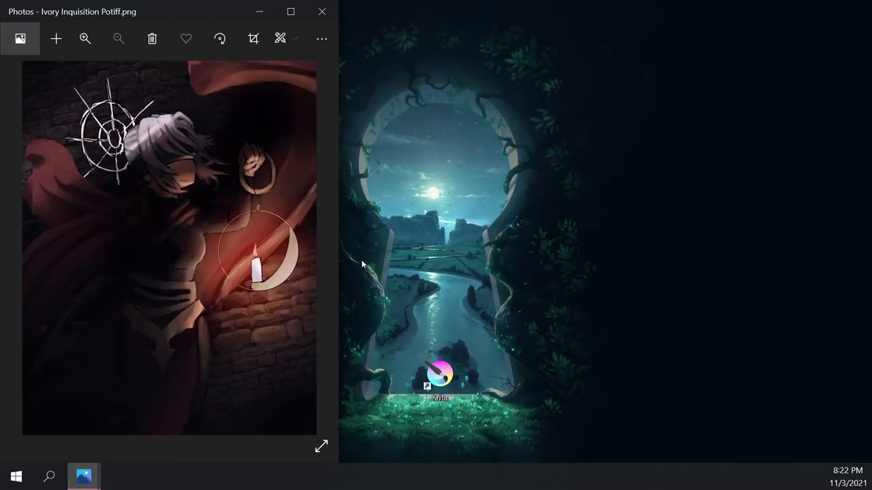
pyautogui.scroll(3, 338, 265)
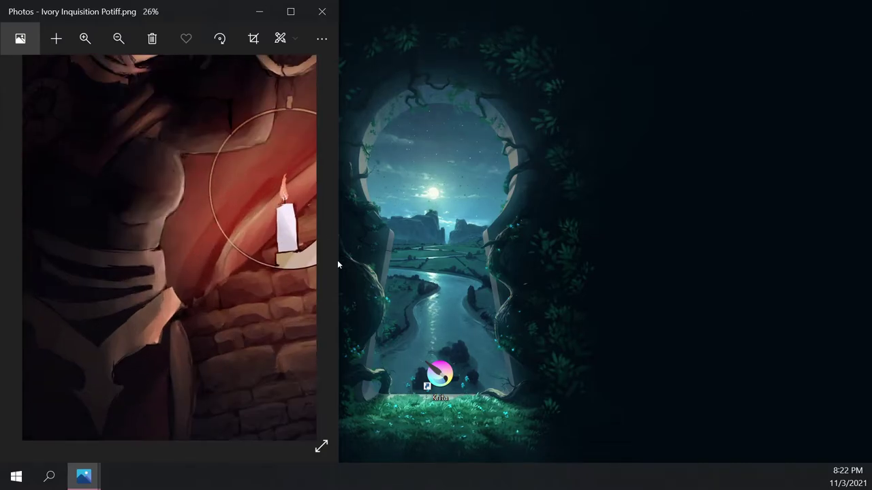
pyautogui.scroll(2, 337, 262)
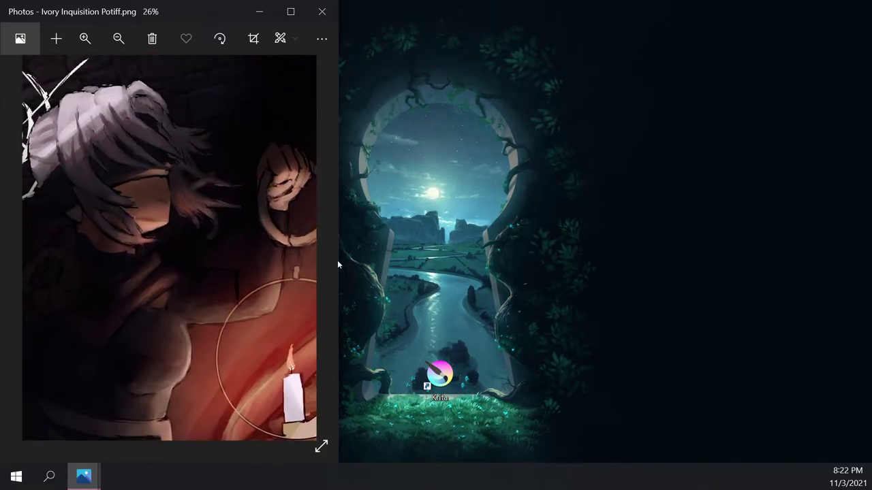
pyautogui.moveTo(83, 477)
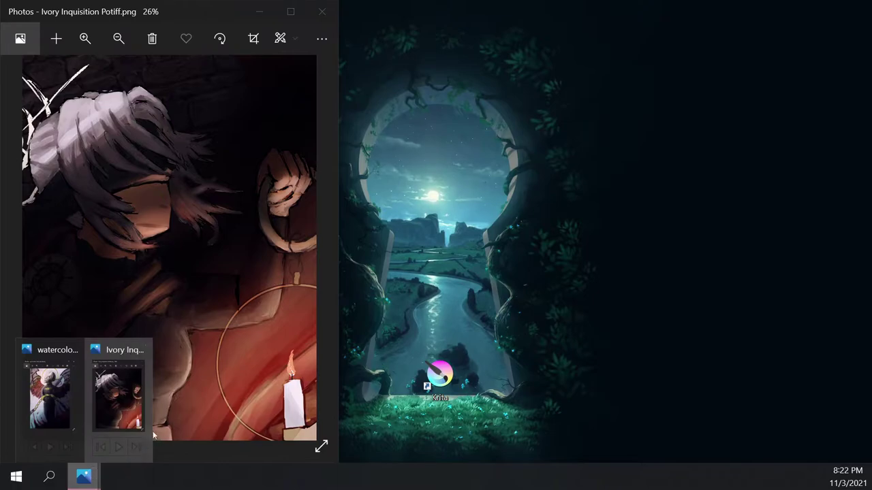
pyautogui.click(67, 386)
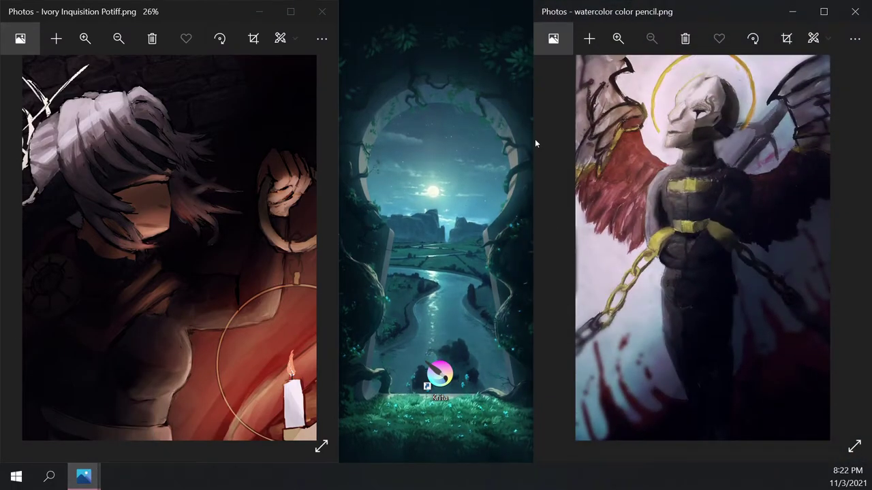
pyautogui.hotkey('ctrl', '+')
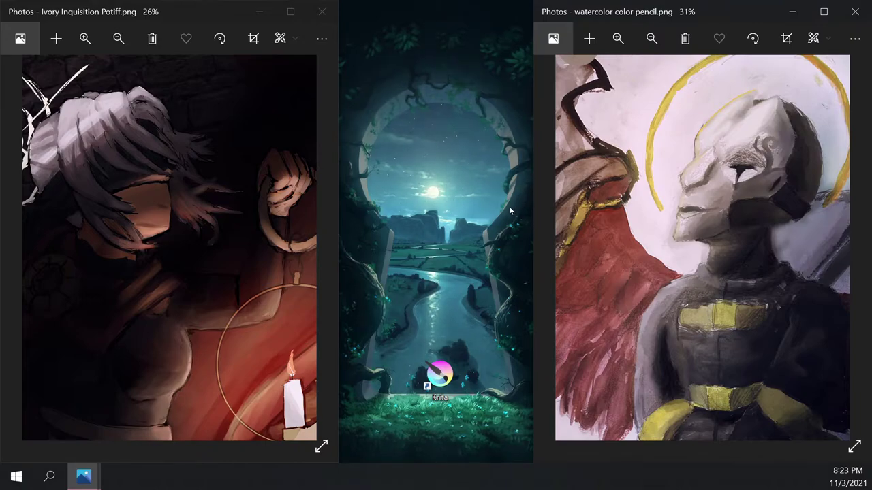
# Move the Krita shortcut up to the middle of the desktop between the two open images
pyautogui.moveTo(440, 375); pyautogui.dragTo(445, 198)
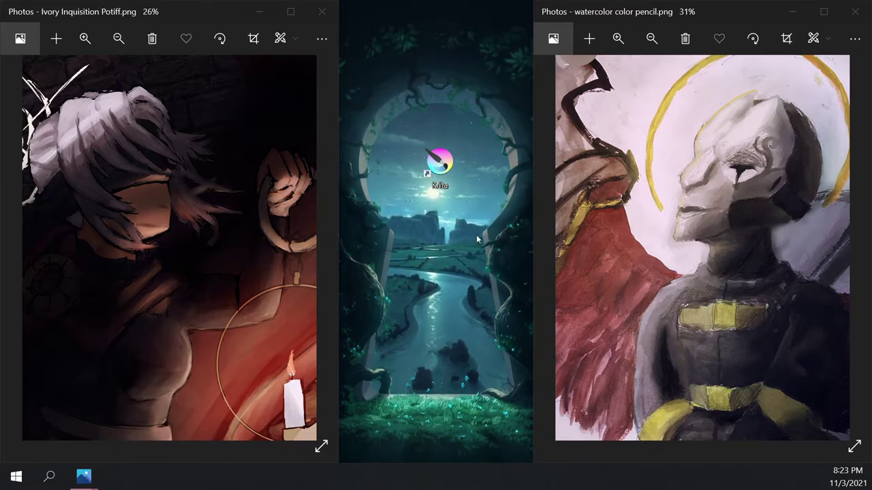
pyautogui.moveTo(441, 164); pyautogui.dragTo(452, 254)
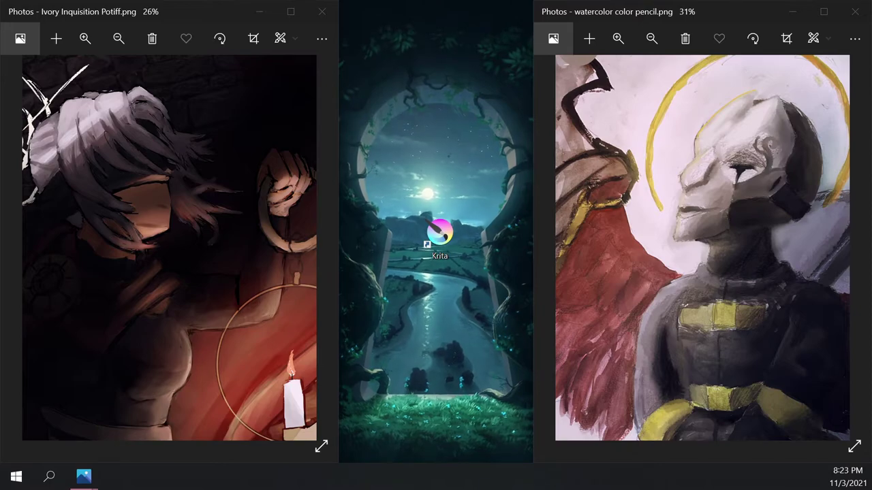
# View Ivory Inquisition Character.png in a narrow window beside the watercolor image, zoom in on the figure's head, and close it
pyautogui.moveTo(374, 489); pyautogui.dragTo(0, 191)
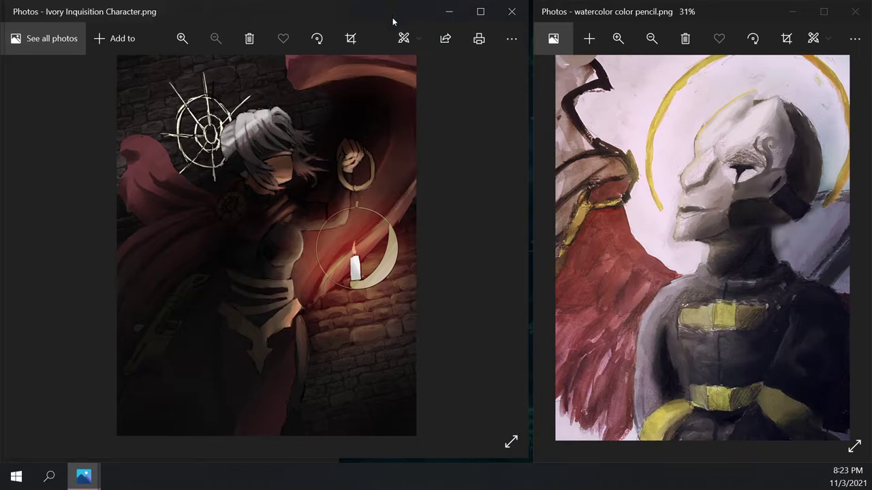
pyautogui.press('super+Up')
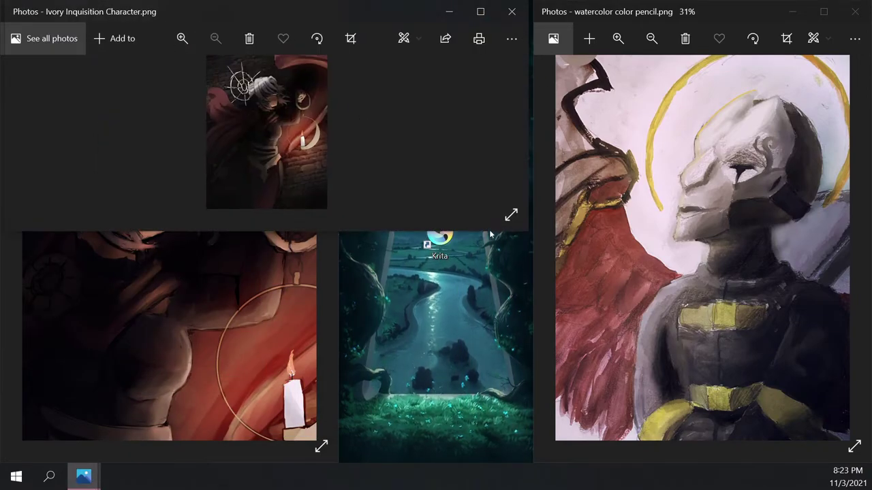
pyautogui.moveTo(525, 234); pyautogui.dragTo(307, 477)
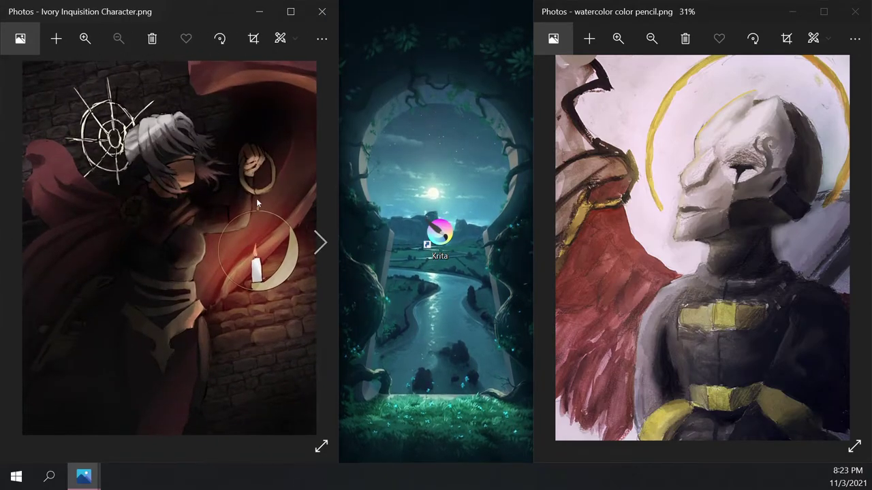
pyautogui.scroll(4, 184, 117)
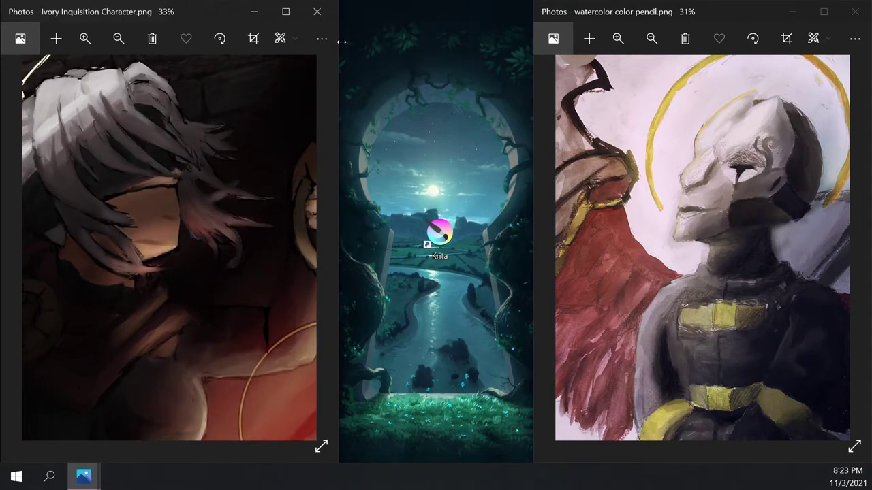
pyautogui.click(314, 11)
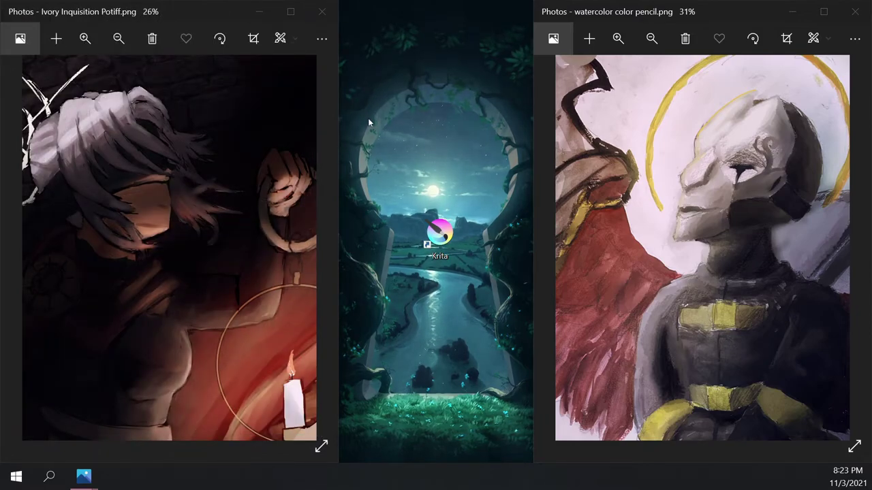
# Widen the Ivory Inquisition Potiff.png window slightly and zoom its image to 26% around the figure's head
pyautogui.moveTo(440, 232); pyautogui.dragTo(432, 252)
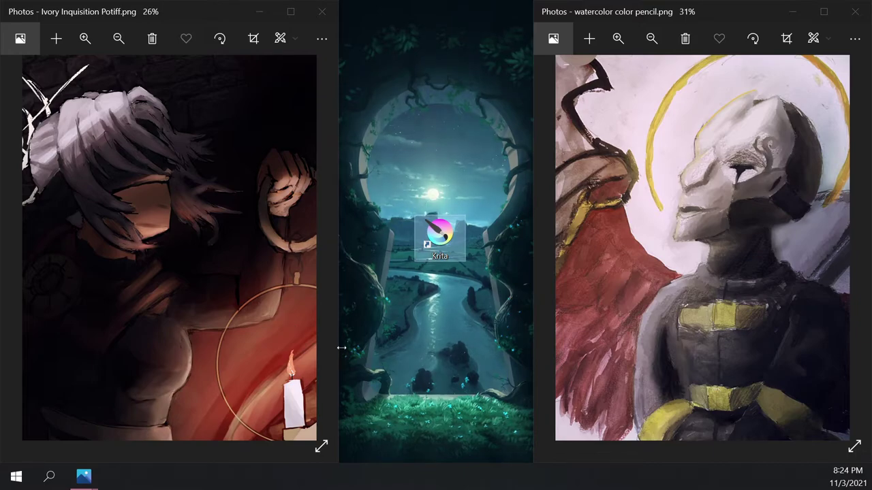
pyautogui.click(338, 446)
pyautogui.click(322, 447)
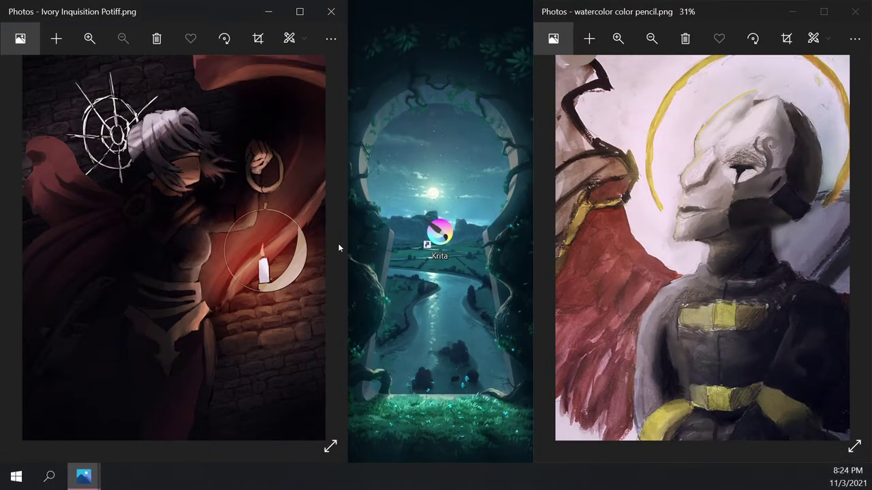
pyautogui.scroll(2, 338, 243)
pyautogui.scroll(2, 339, 243)
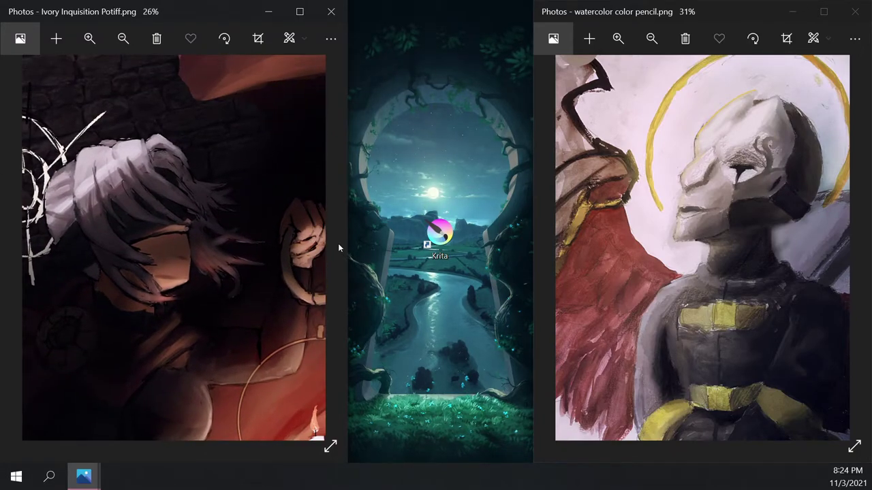
# Compare the rendering of the watercolor figure with the hair, halo and shading in the Ivory Inquisition Potiff painting
pyautogui.click(642, 223)
pyautogui.scroll(-1, 643, 223)
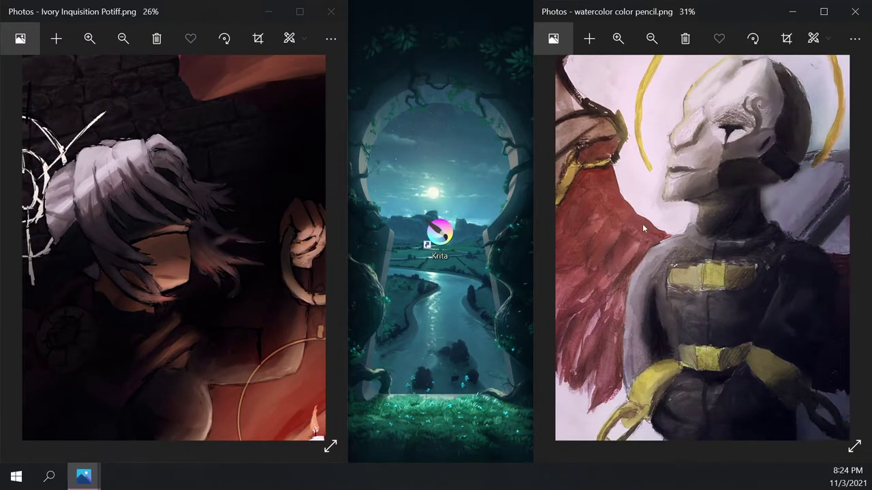
pyautogui.click(346, 300)
pyautogui.scroll(-2, 346, 299)
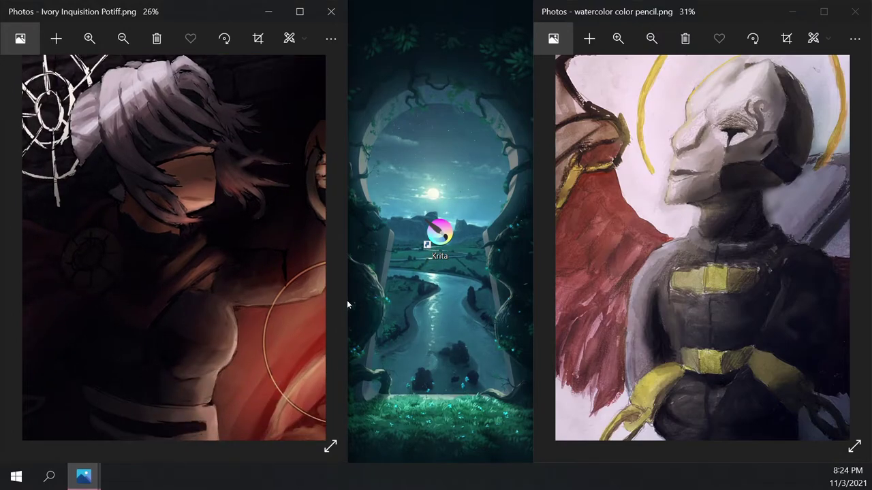
pyautogui.scroll(2, 347, 300)
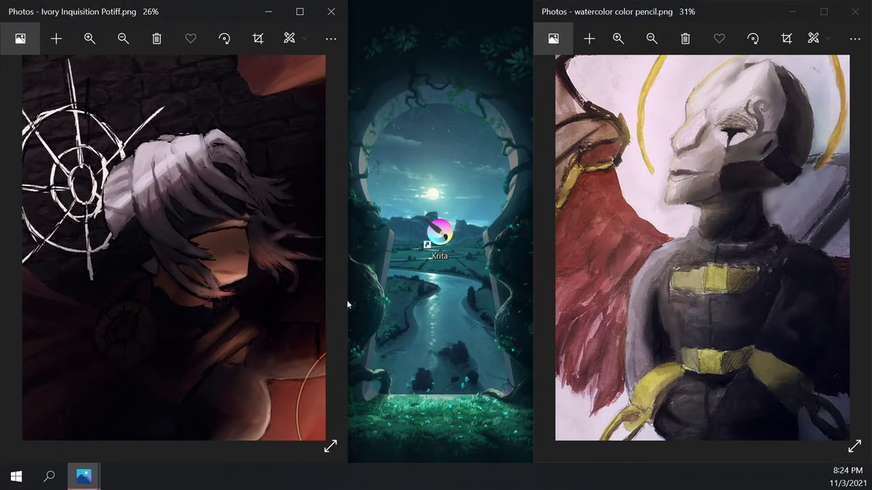
pyautogui.scroll(-1, 347, 305)
pyautogui.scroll(2, 347, 304)
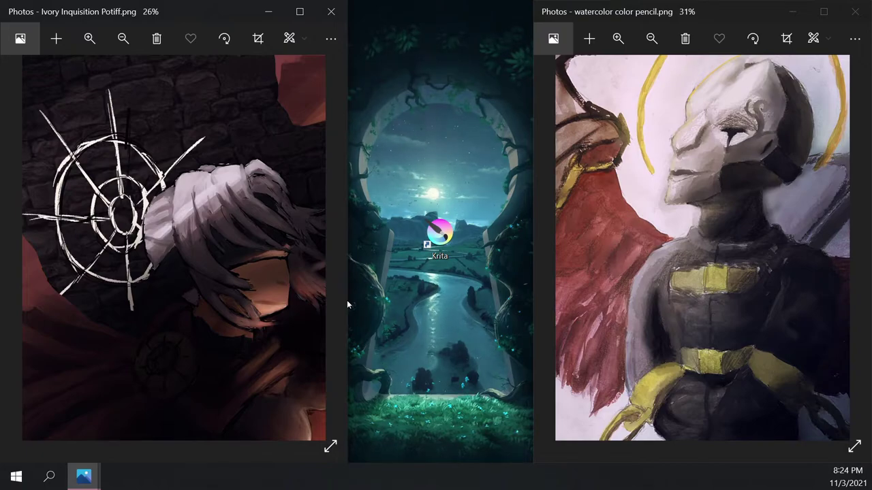
pyautogui.scroll(-1, 346, 300)
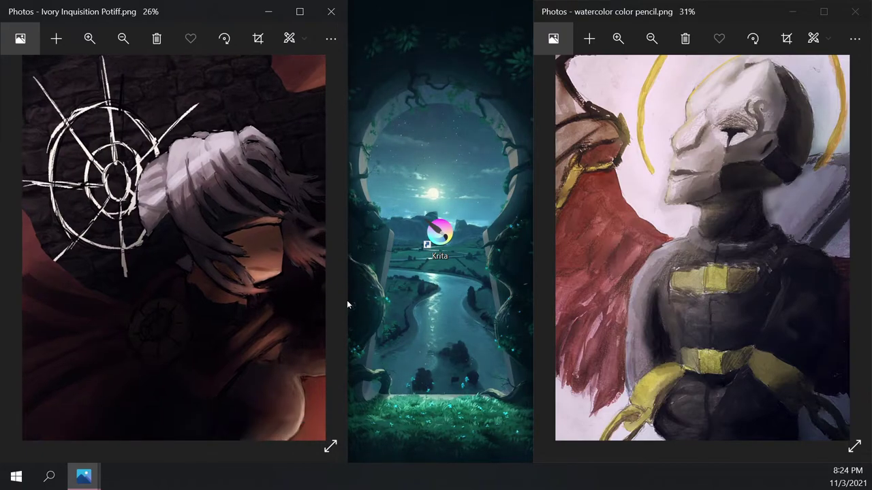
# Narrow the Ivory Inquisition Potiff.png window slightly and zoom its image back to 26% around the figure's head
pyautogui.scroll(-1, 347, 304)
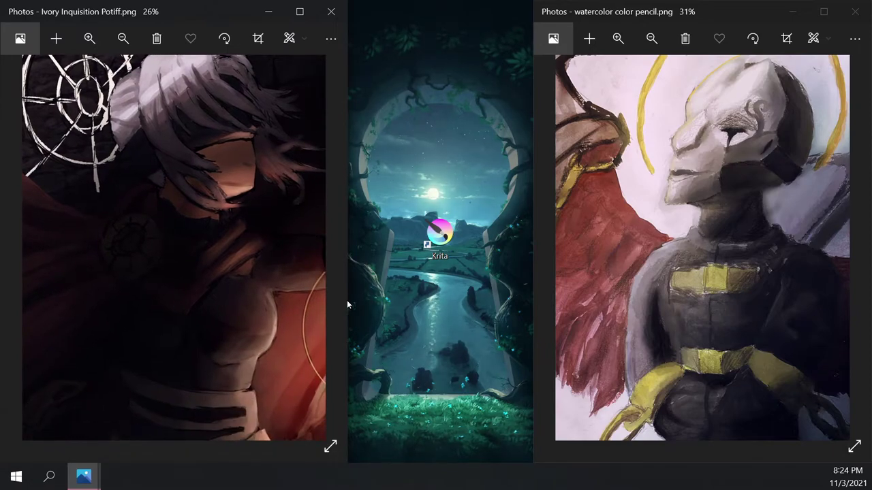
pyautogui.scroll(-1, 347, 304)
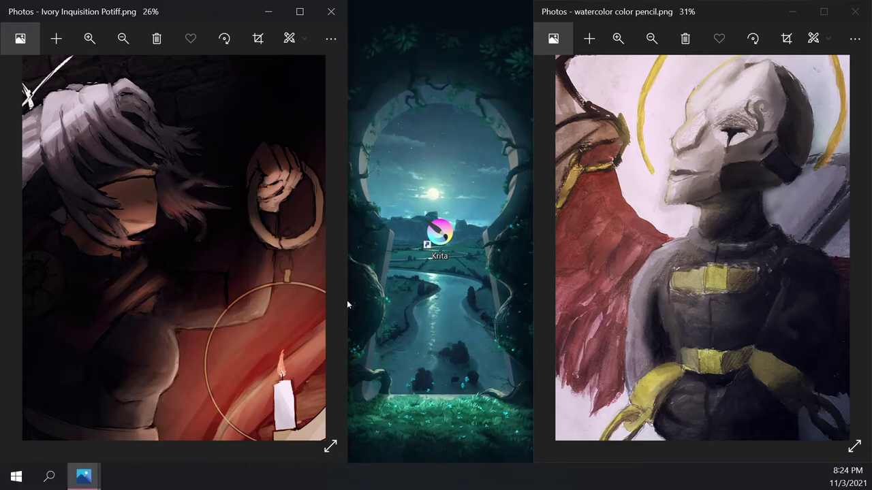
pyautogui.click(351, 196)
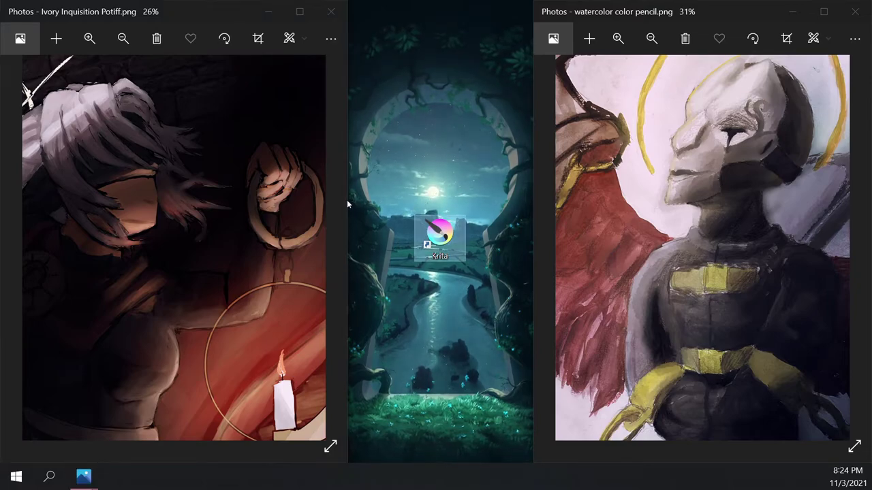
pyautogui.moveTo(347, 206); pyautogui.dragTo(338, 204)
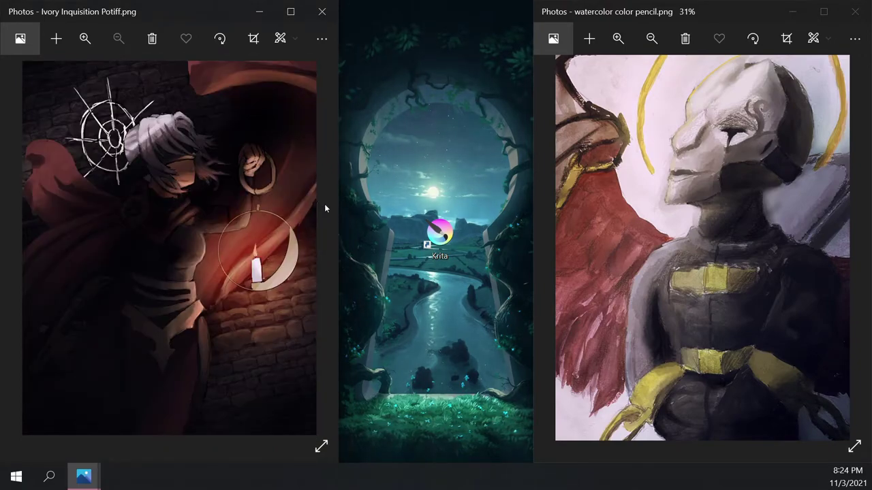
pyautogui.scroll(3, 324, 204)
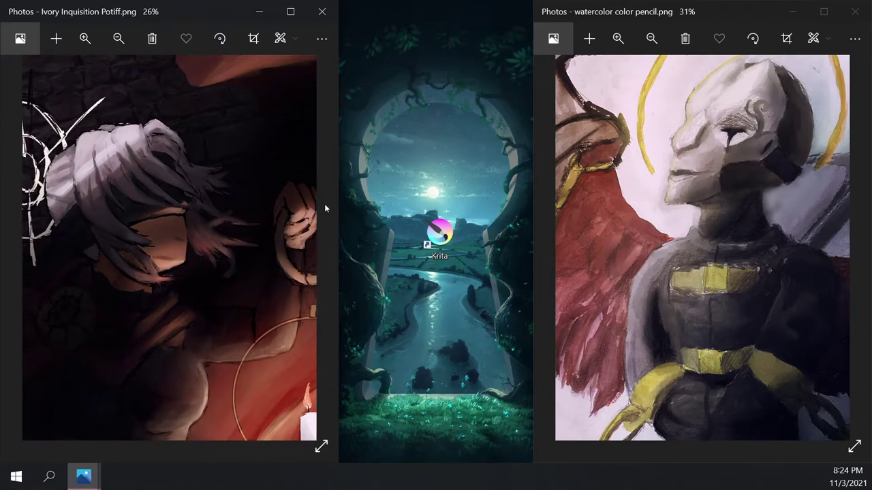
pyautogui.scroll(1, 324, 203)
pyautogui.scroll(1, 324, 204)
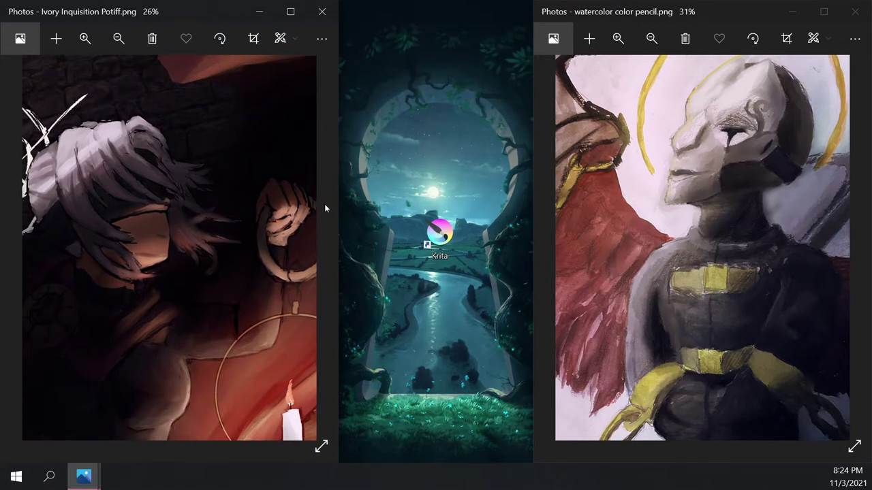
pyautogui.scroll(2, 324, 203)
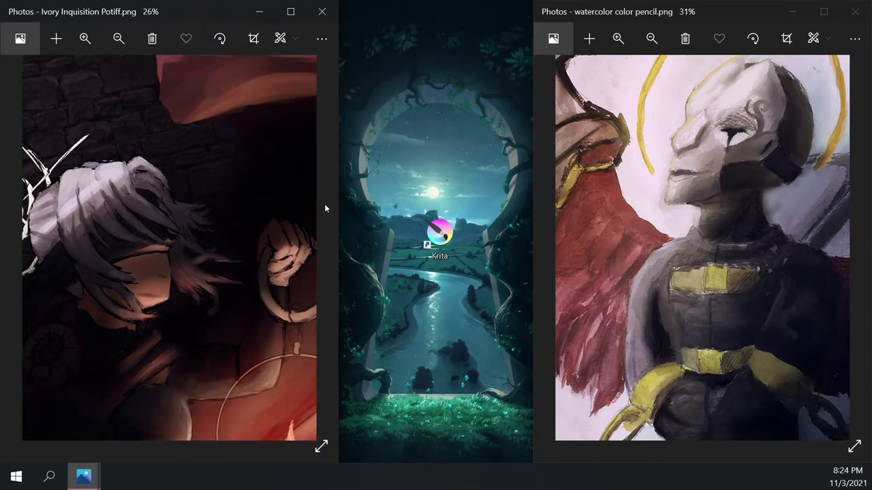
pyautogui.scroll(-1, 324, 204)
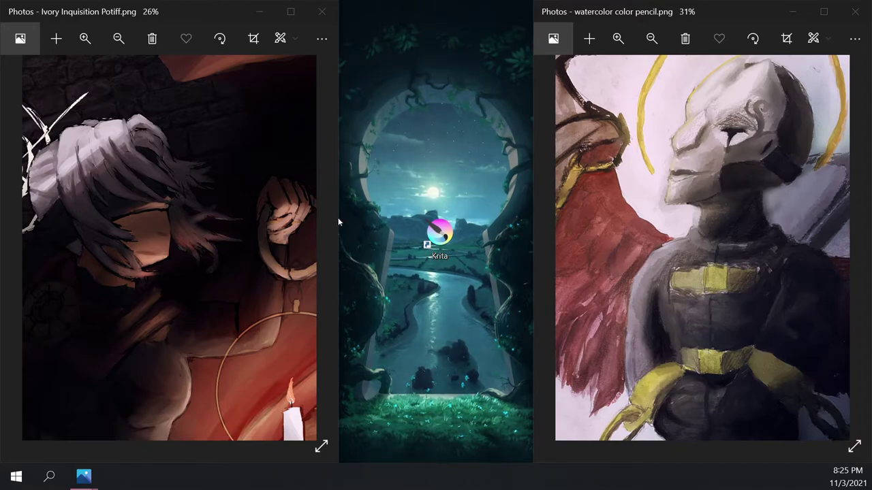
# Examine the hair, halo, raised hand and candle in the Ivory Inquisition Potiff painting beside the watercolor figure
pyautogui.moveTo(171, 224); pyautogui.dragTo(226, 228)
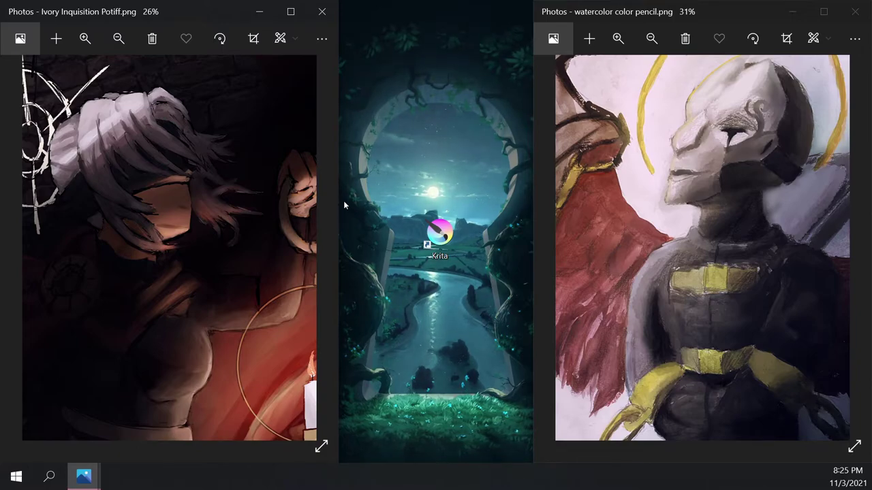
pyautogui.moveTo(339, 203)
pyautogui.mouseDown()
pyautogui.moveTo(463, 196)
pyautogui.moveTo(339, 204)
pyautogui.mouseUp()
pyautogui.scroll(2, 228, 248)
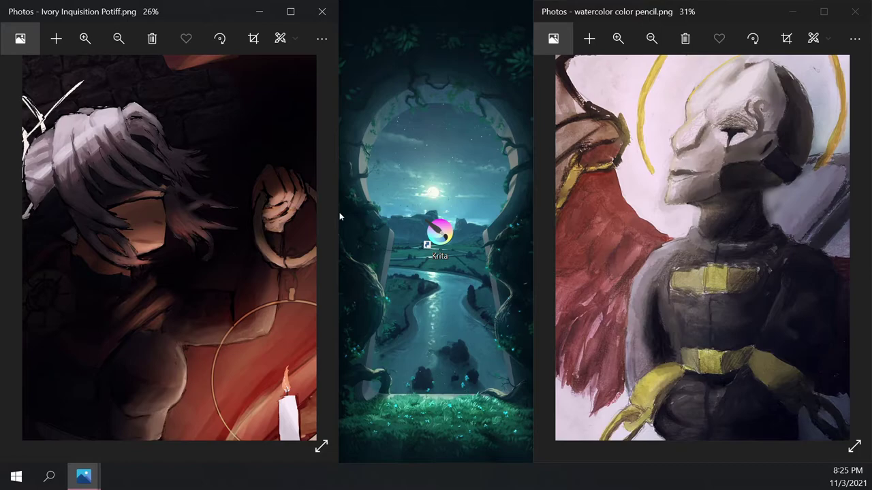
pyautogui.moveTo(228, 247); pyautogui.dragTo(192, 235)
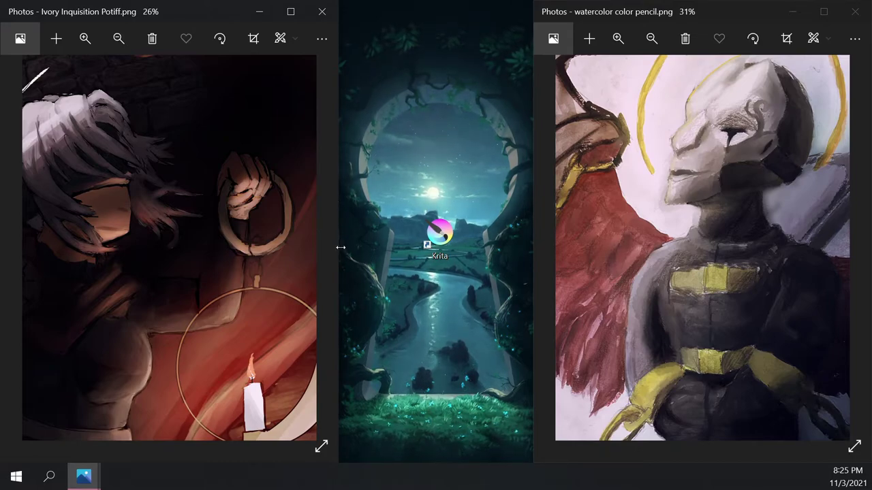
pyautogui.scroll(2, 312, 272)
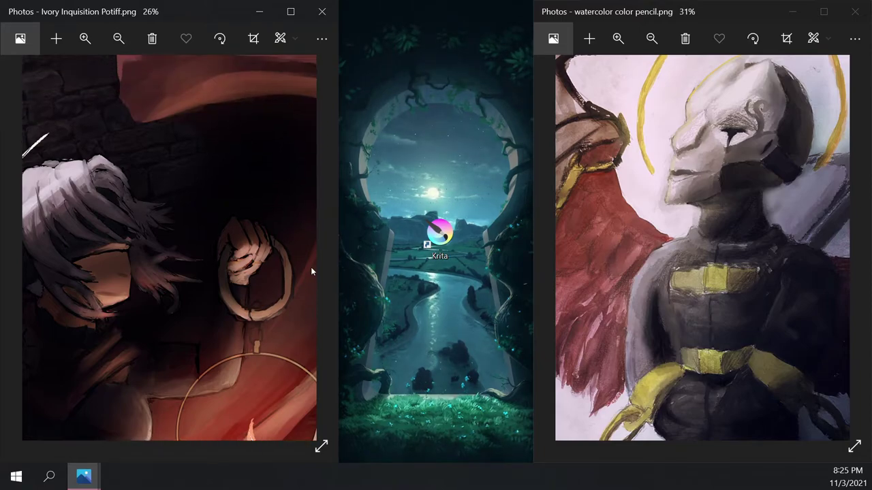
pyautogui.scroll(-2, 310, 271)
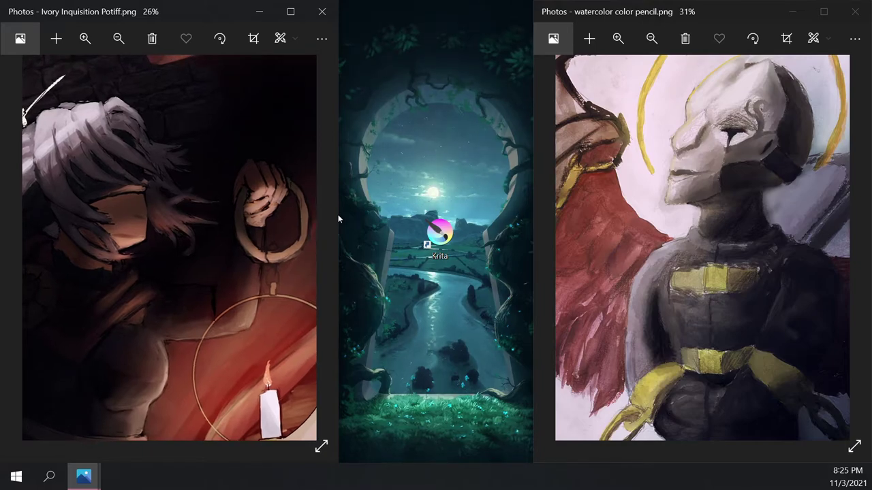
# Move the Krita shortcut down to the river below the middle of the desktop, between the two paintings
pyautogui.moveTo(439, 233)
pyautogui.mouseDown()
pyautogui.moveTo(439, 121)
pyautogui.moveTo(421, 198)
pyautogui.moveTo(434, 238)
pyautogui.mouseUp()
pyautogui.click(436, 186)
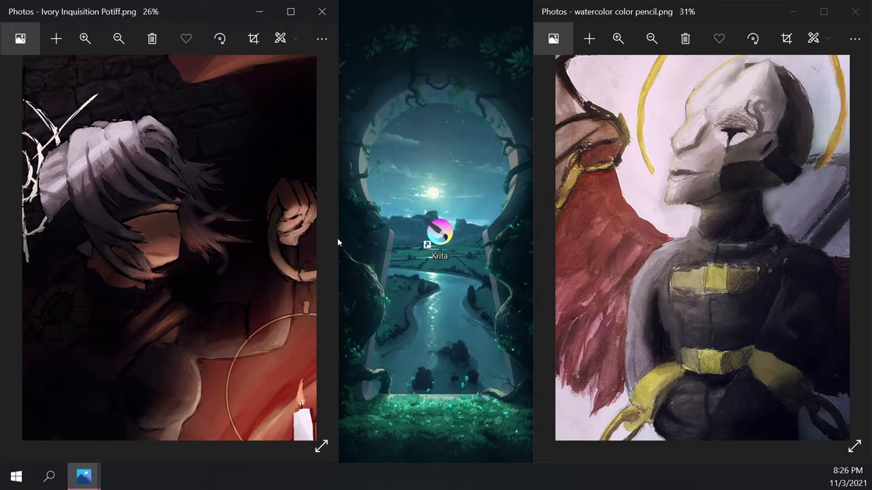
pyautogui.moveTo(439, 233); pyautogui.dragTo(439, 127)
pyautogui.moveTo(443, 161); pyautogui.dragTo(440, 242)
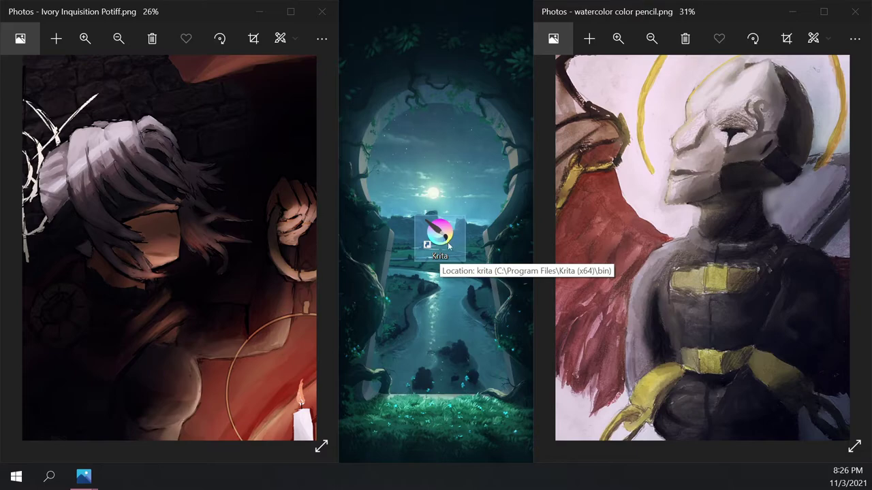
pyautogui.moveTo(448, 247); pyautogui.dragTo(428, 191)
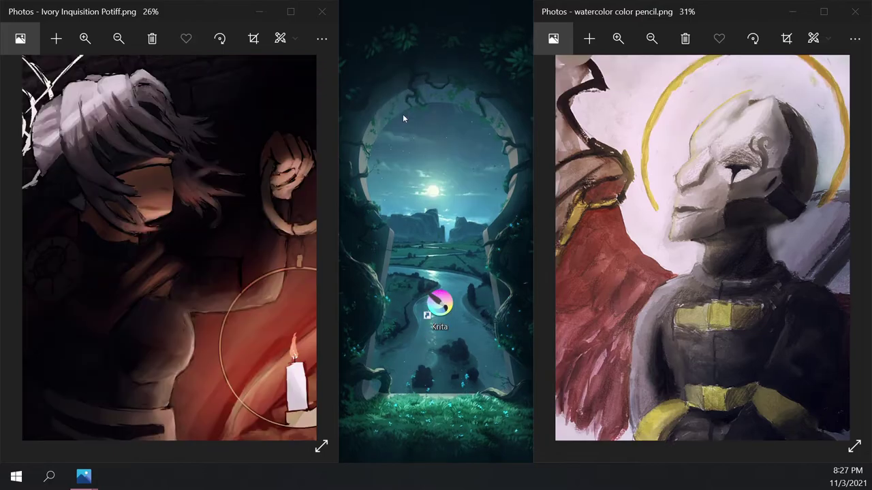
pyautogui.moveTo(395, 122); pyautogui.dragTo(373, 112)
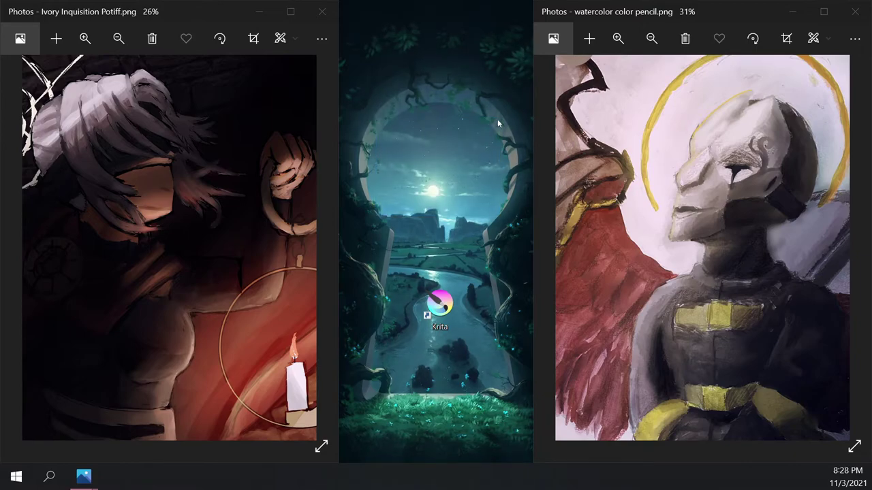
pyautogui.moveTo(383, 147); pyautogui.dragTo(370, 207)
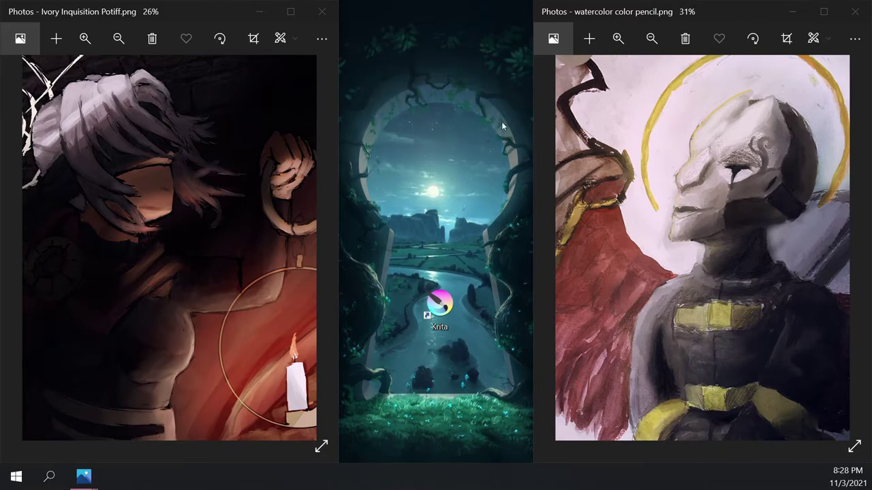
pyautogui.moveTo(501, 115); pyautogui.dragTo(373, 211)
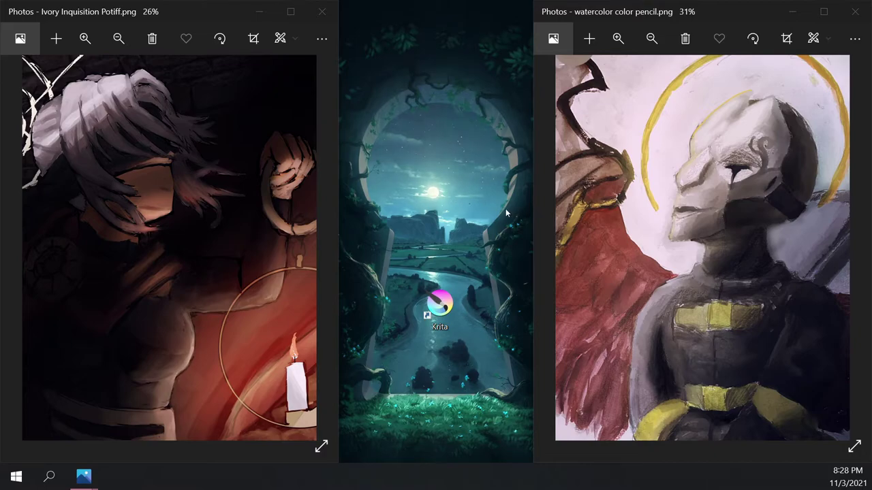
pyautogui.moveTo(506, 211); pyautogui.dragTo(373, 117)
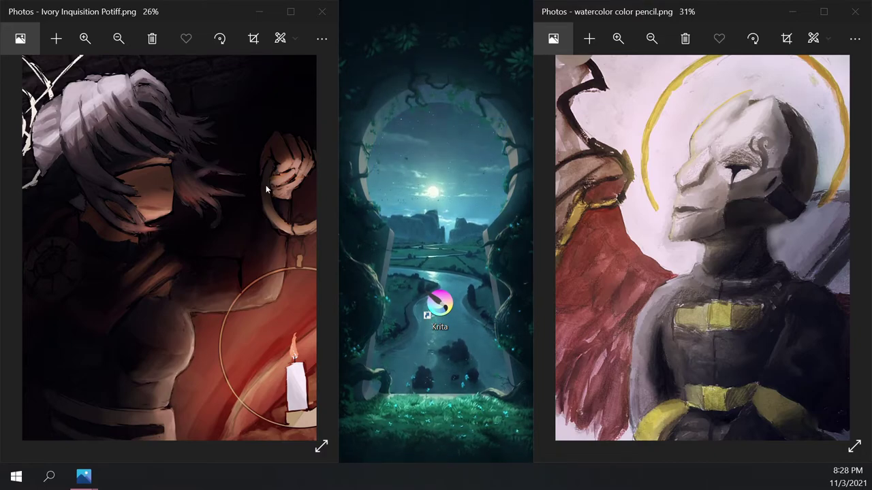
# Shift both paintings within their windows to compare the heads and upper bodies of the two figures
pyautogui.moveTo(265, 186); pyautogui.dragTo(252, 273)
pyautogui.moveTo(702, 239); pyautogui.dragTo(676, 233)
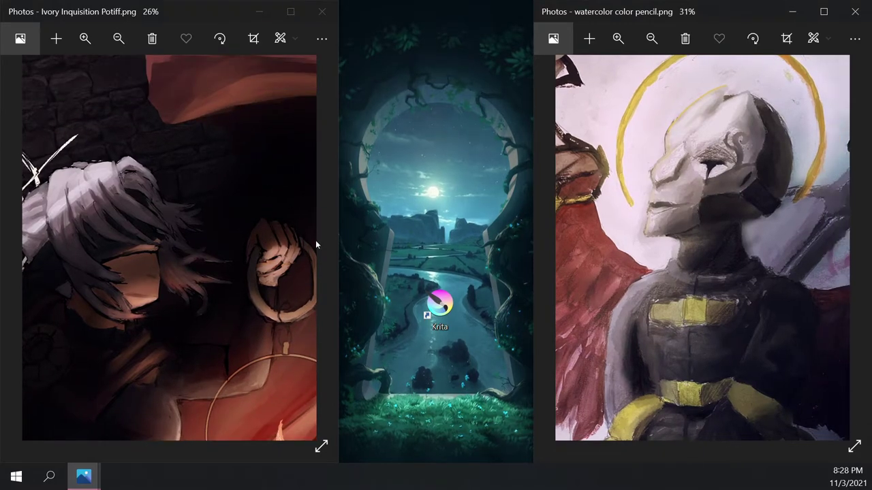
pyautogui.click(340, 176)
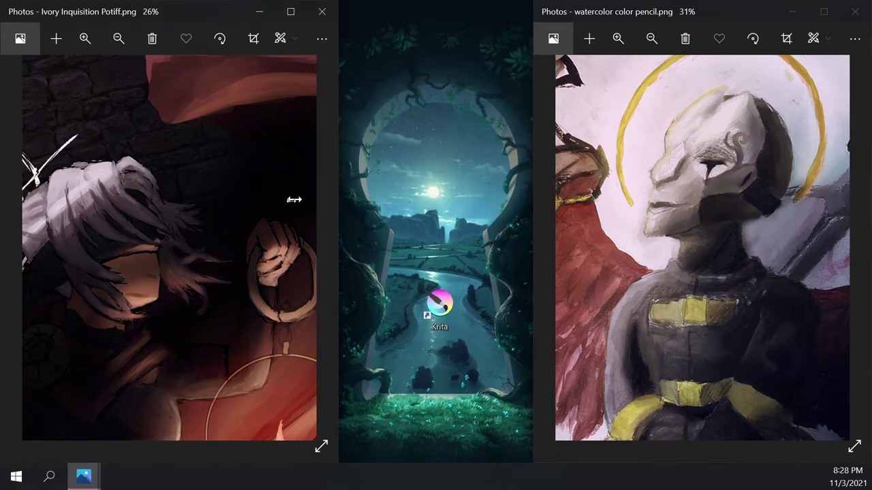
pyautogui.click(530, 150)
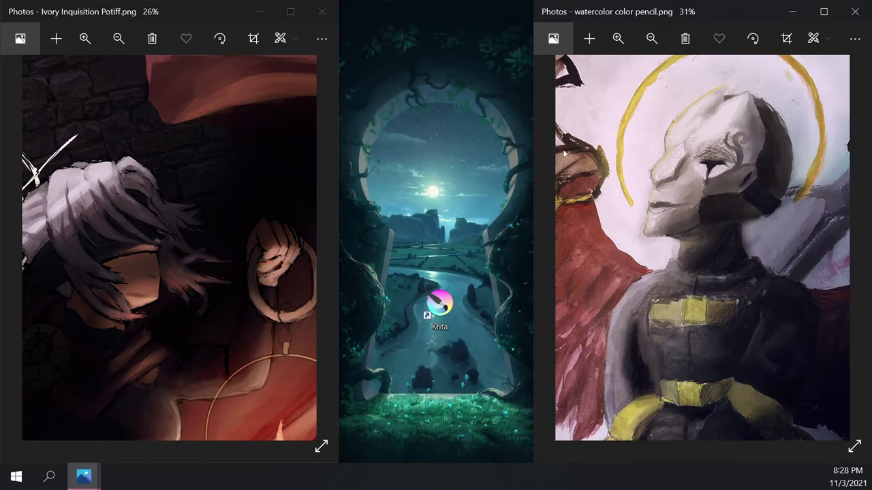
# Move the Krita shortcut up the desktop, close both image windows and start Krita from the shortcut
pyautogui.moveTo(440, 303); pyautogui.dragTo(437, 173)
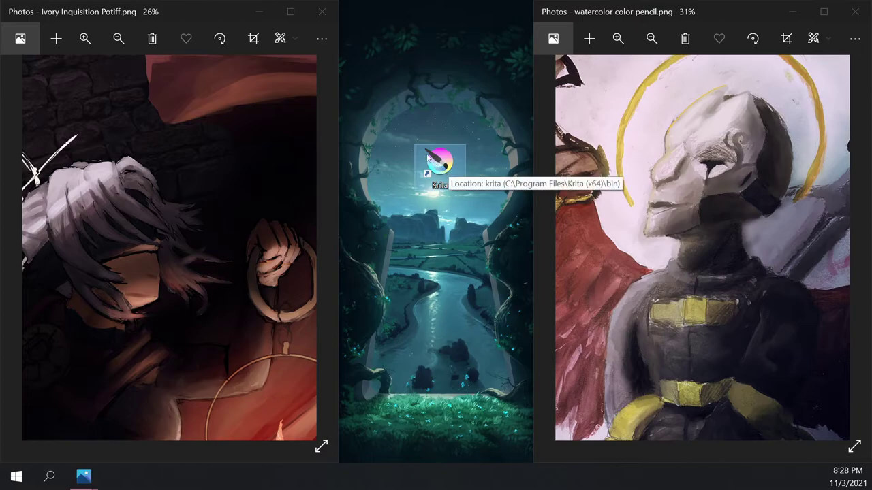
pyautogui.click(333, 12)
pyautogui.click(855, 11)
pyautogui.doubleClick(435, 169)
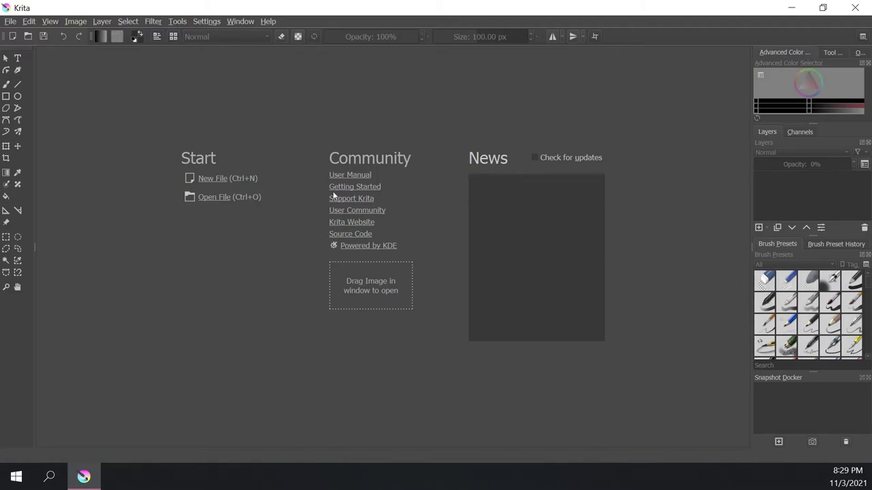
# Enable checking for updates on the start screen to load the Krita news
pyautogui.click(536, 158)
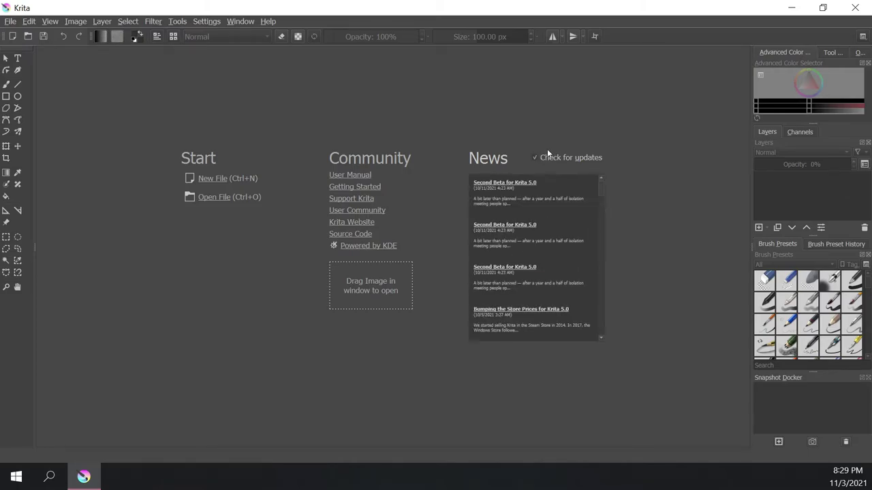
pyautogui.click(535, 157)
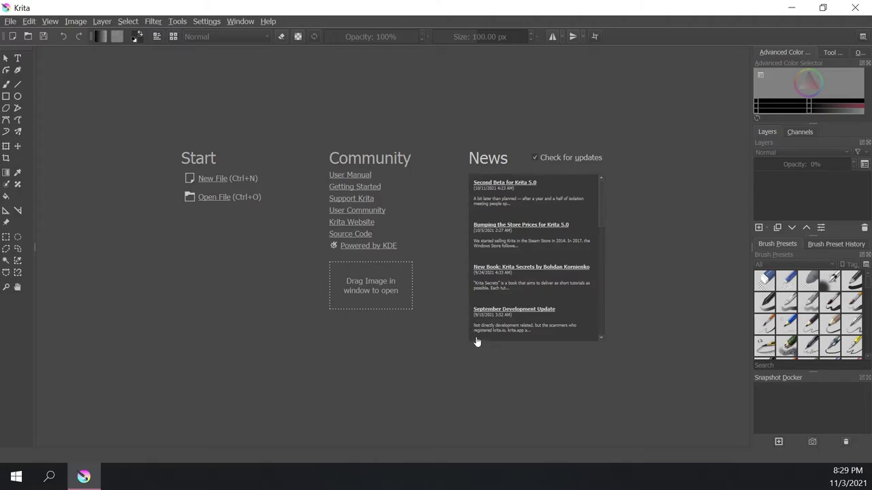
# Begin a new custom document and switch its width and height units to inches
pyautogui.click(215, 175)
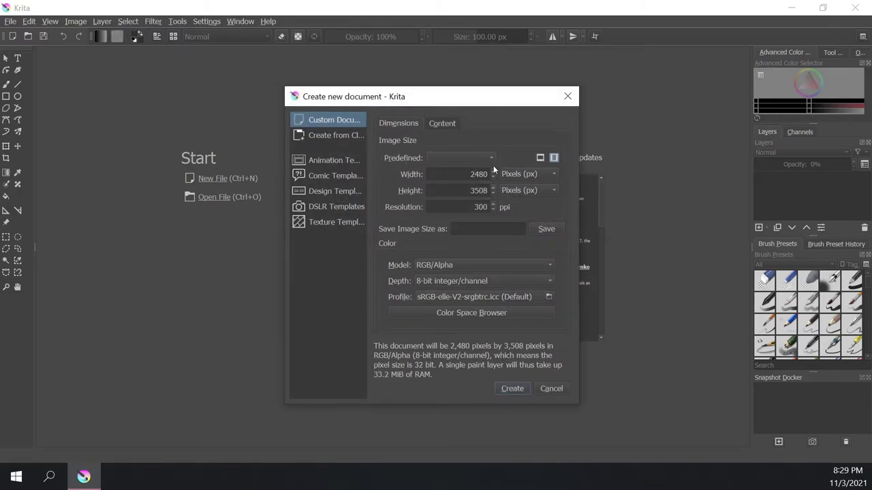
pyautogui.click(519, 174)
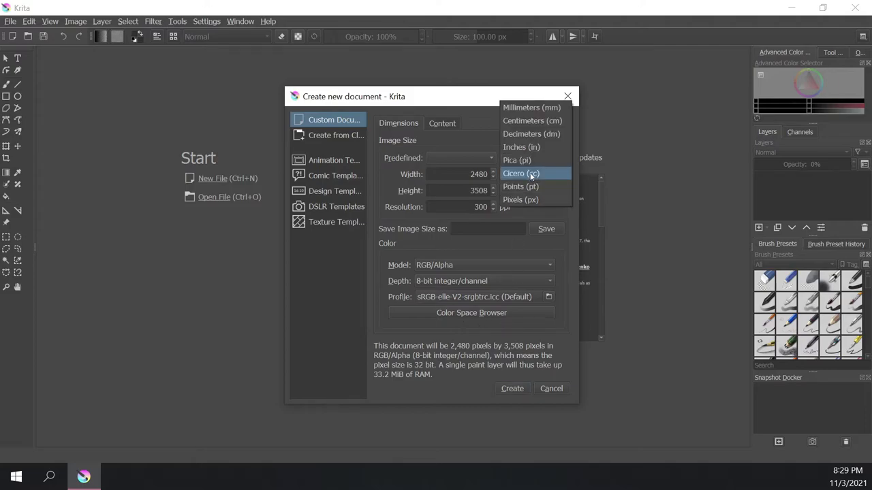
pyautogui.click(534, 147)
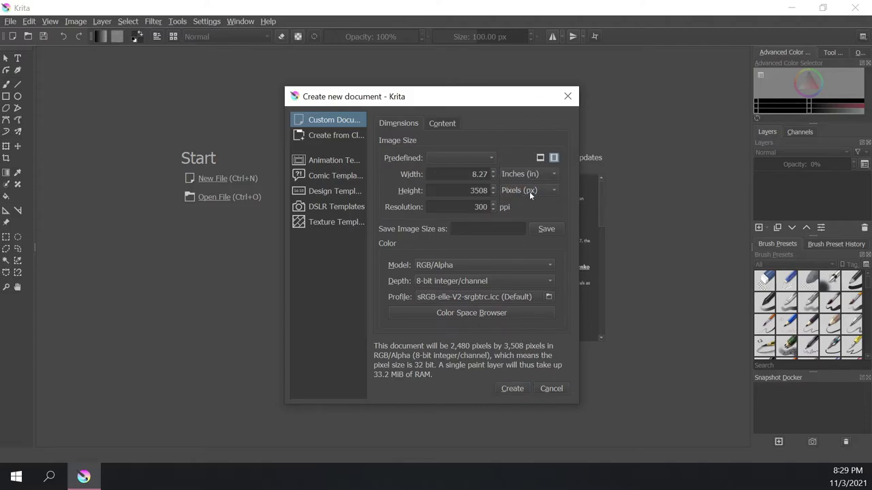
pyautogui.click(528, 192)
pyautogui.click(531, 167)
# Create the document with a width of 11 inches and a height of 14 inches, keeping the resolution at 300 ppi
pyautogui.click(483, 174)
pyautogui.doubleClick(486, 175)
pyautogui.click(487, 174)
pyautogui.press('BackSpace')
pyautogui.press('BackSpace')
pyautogui.press('BackSpace')
pyautogui.press('BackSpace')
pyautogui.write('11')
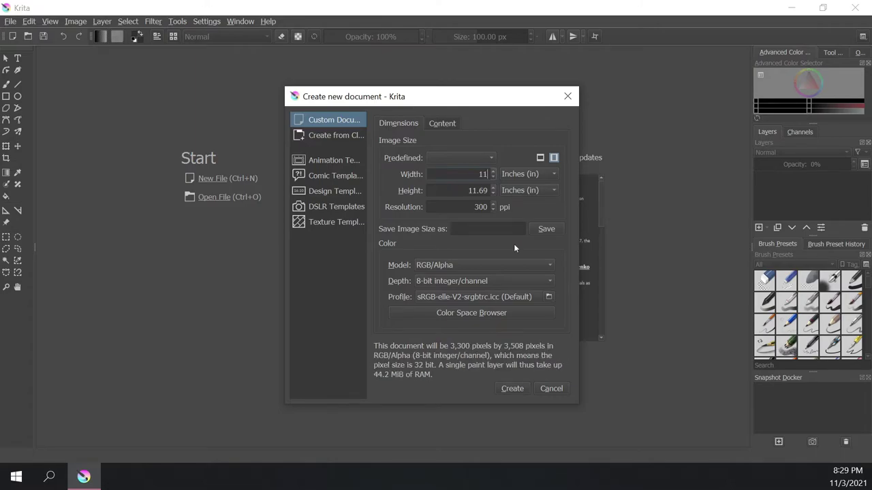
pyautogui.doubleClick(486, 190)
pyautogui.write('14')
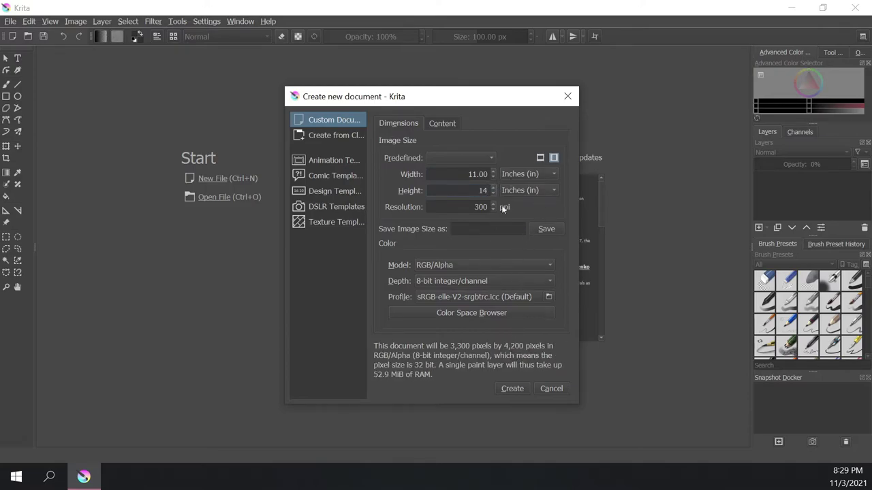
pyautogui.press('Tab')
pyautogui.click(481, 206)
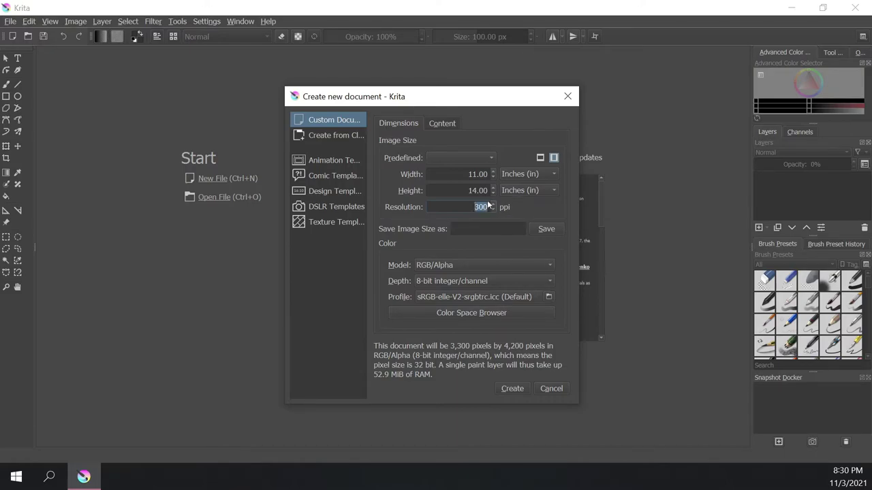
pyautogui.click(510, 389)
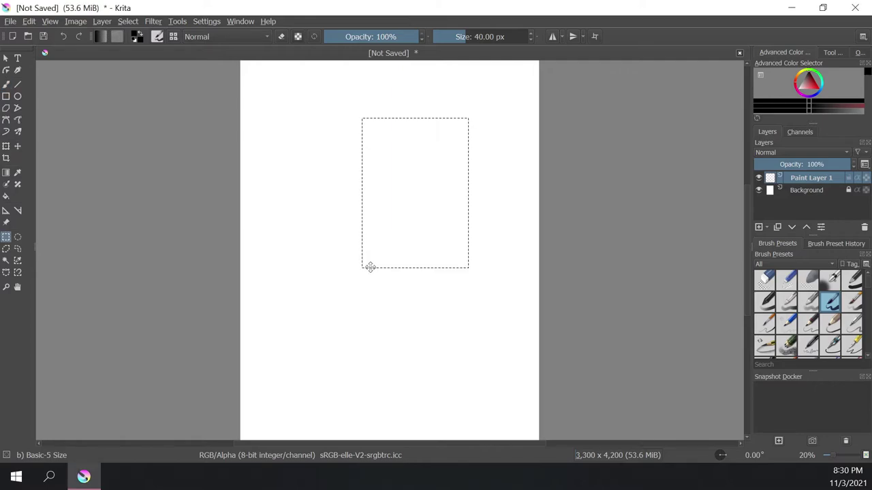
# Clear the rectangular selection and try several rough loops on the blank canvas with the Freehand Selection tool, undoing each one
pyautogui.click(379, 274)
pyautogui.click(18, 250)
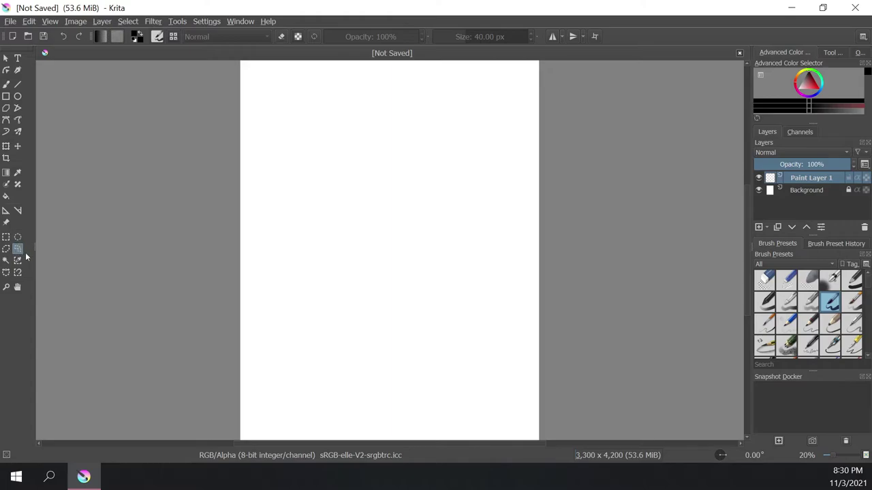
pyautogui.moveTo(344, 156)
pyautogui.mouseDown()
pyautogui.moveTo(423, 345)
pyautogui.moveTo(281, 196)
pyautogui.moveTo(341, 138)
pyautogui.mouseUp()
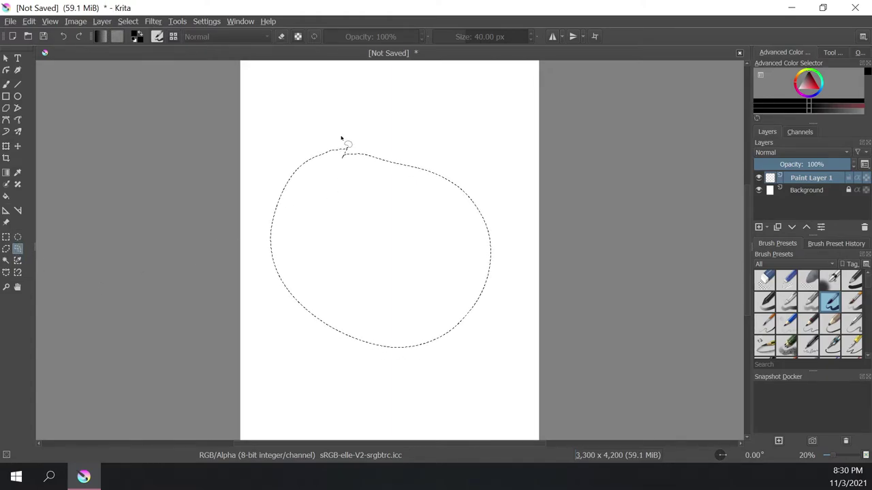
pyautogui.hotkey('ctrl', 'z')
pyautogui.moveTo(417, 147)
pyautogui.mouseDown()
pyautogui.moveTo(385, 281)
pyautogui.moveTo(276, 167)
pyautogui.moveTo(379, 111)
pyautogui.moveTo(416, 141)
pyautogui.mouseUp()
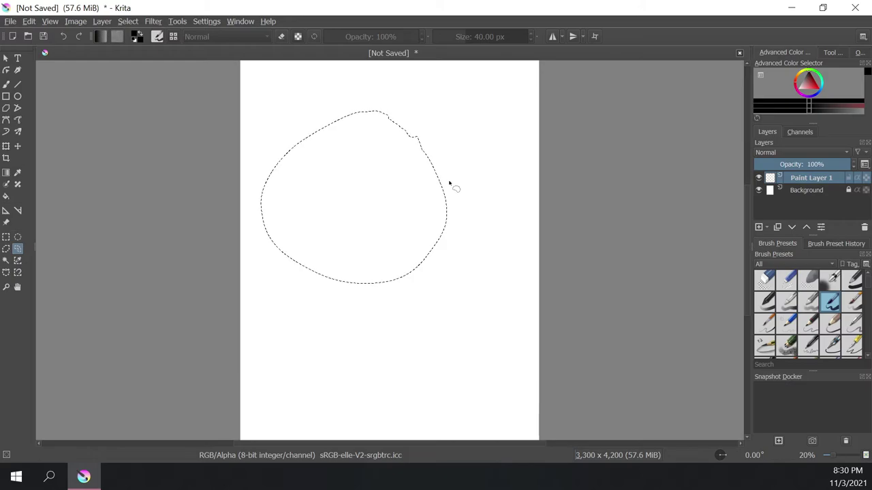
pyautogui.hotkey('ctrl', 'z')
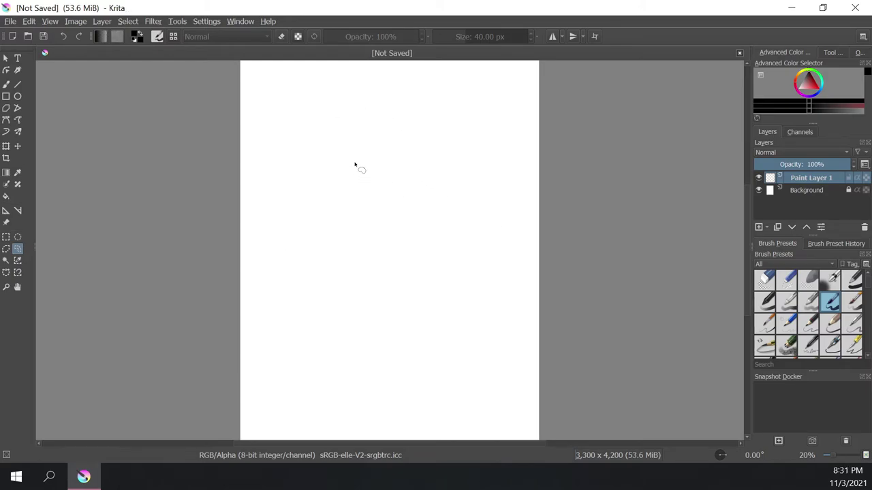
pyautogui.moveTo(348, 120)
pyautogui.mouseDown()
pyautogui.moveTo(480, 253)
pyautogui.moveTo(259, 200)
pyautogui.moveTo(379, 105)
pyautogui.mouseUp()
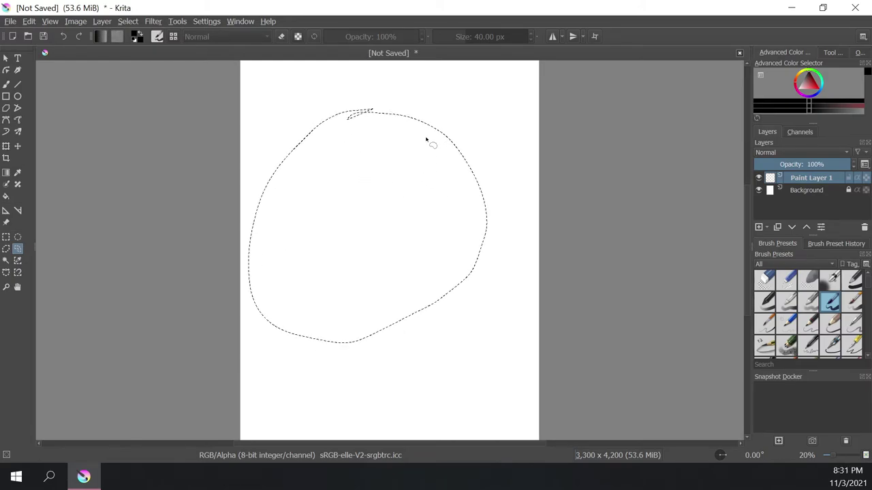
pyautogui.hotkey('ctrl', 'z')
pyautogui.moveTo(432, 157); pyautogui.dragTo(438, 146)
pyautogui.hotkey('ctrl', 'z')
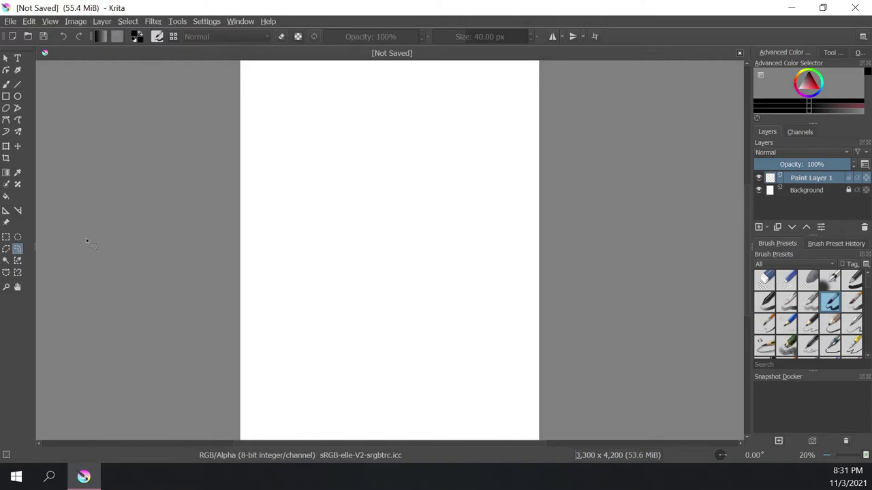
# Try the Contiguous Selection tool on the blank canvas and clear the resulting selection
pyautogui.click(6, 260)
pyautogui.click(412, 152)
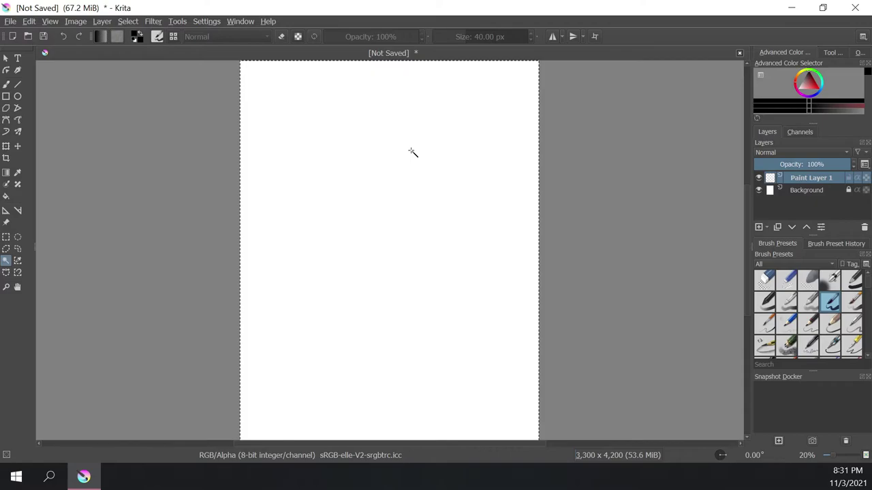
pyautogui.click(327, 151)
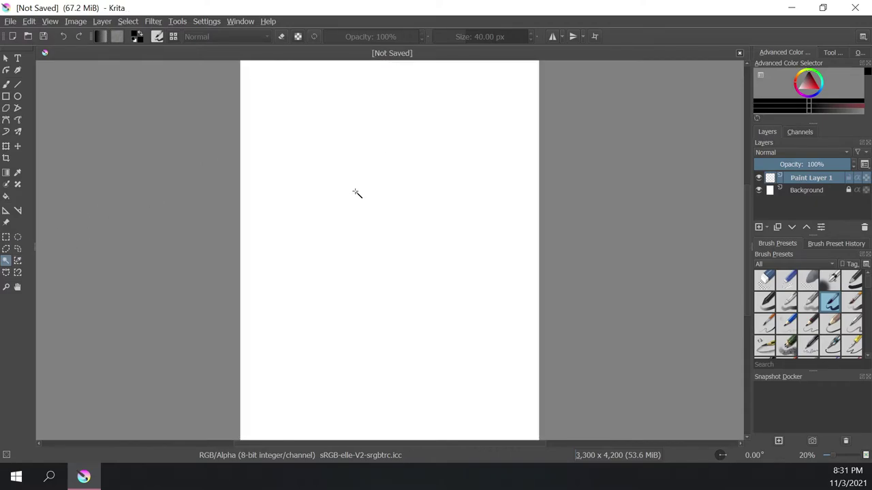
pyautogui.click(280, 248)
pyautogui.press('p')
# Activate the Freehand Brush with the Basic-5 Size preset and test it with several strokes, undoing each one
pyautogui.click(6, 84)
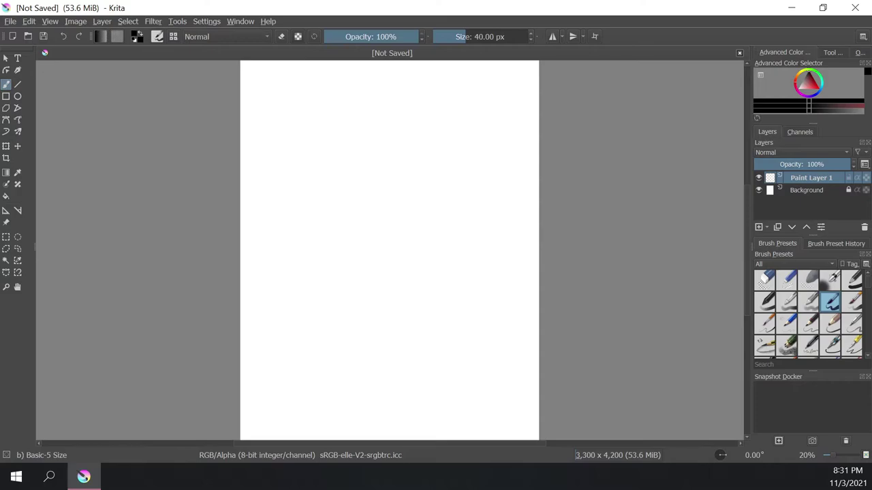
pyautogui.moveTo(407, 233)
pyautogui.mouseDown()
pyautogui.moveTo(487, 236)
pyautogui.moveTo(376, 185)
pyautogui.moveTo(304, 195)
pyautogui.moveTo(414, 366)
pyautogui.moveTo(335, 368)
pyautogui.moveTo(448, 285)
pyautogui.mouseUp()
pyautogui.hotkey('ctrl', 'z')
pyautogui.moveTo(358, 122)
pyautogui.mouseDown()
pyautogui.moveTo(394, 109)
pyautogui.moveTo(444, 147)
pyautogui.moveTo(460, 205)
pyautogui.moveTo(426, 242)
pyautogui.moveTo(377, 171)
pyautogui.moveTo(320, 245)
pyautogui.moveTo(368, 314)
pyautogui.moveTo(432, 323)
pyautogui.moveTo(476, 294)
pyautogui.moveTo(496, 128)
pyautogui.mouseUp()
pyautogui.hotkey('ctrl', 'z')
pyautogui.moveTo(417, 106)
pyautogui.mouseDown()
pyautogui.moveTo(447, 161)
pyautogui.moveTo(441, 195)
pyautogui.moveTo(369, 239)
pyautogui.moveTo(369, 344)
pyautogui.moveTo(459, 299)
pyautogui.moveTo(403, 208)
pyautogui.moveTo(364, 167)
pyautogui.moveTo(510, 101)
pyautogui.mouseUp()
pyautogui.hotkey('ctrl', 'z')
pyautogui.moveTo(323, 175)
pyautogui.mouseDown()
pyautogui.moveTo(395, 130)
pyautogui.moveTo(311, 292)
pyautogui.moveTo(403, 255)
pyautogui.moveTo(360, 218)
pyautogui.mouseUp()
pyautogui.hotkey('ctrl', 'z')
# Test the Pencil-3 Large 4B and Pencil-2 brush presets with one scribble each, undoing both
pyautogui.click(829, 325)
pyautogui.moveTo(371, 295)
pyautogui.mouseDown()
pyautogui.moveTo(424, 237)
pyautogui.moveTo(443, 382)
pyautogui.moveTo(534, 337)
pyautogui.mouseUp()
pyautogui.hotkey('ctrl', 'z')
pyautogui.click(808, 324)
pyautogui.moveTo(440, 318)
pyautogui.mouseDown()
pyautogui.moveTo(484, 286)
pyautogui.moveTo(539, 351)
pyautogui.mouseUp()
pyautogui.hotkey('ctrl', 'z')
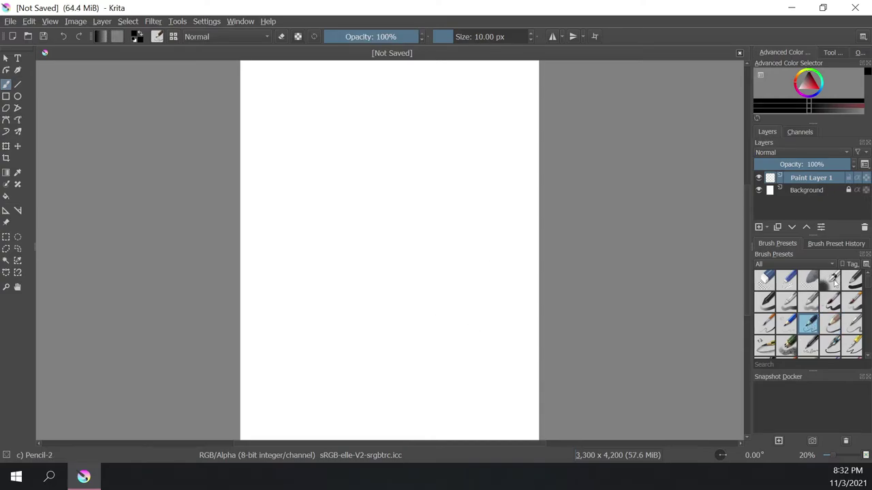
# Try a scribble with the soft airbrush preset, undo it, and try other presets including Ink-2 Fineliner
pyautogui.click(829, 279)
pyautogui.moveTo(465, 304)
pyautogui.mouseDown()
pyautogui.moveTo(438, 272)
pyautogui.moveTo(406, 301)
pyautogui.moveTo(477, 279)
pyautogui.moveTo(380, 321)
pyautogui.moveTo(537, 373)
pyautogui.mouseUp()
pyautogui.hotkey('ctrl', 'z')
pyautogui.click(852, 347)
pyautogui.hotkey('ctrl', 'z')
pyautogui.click(831, 346)
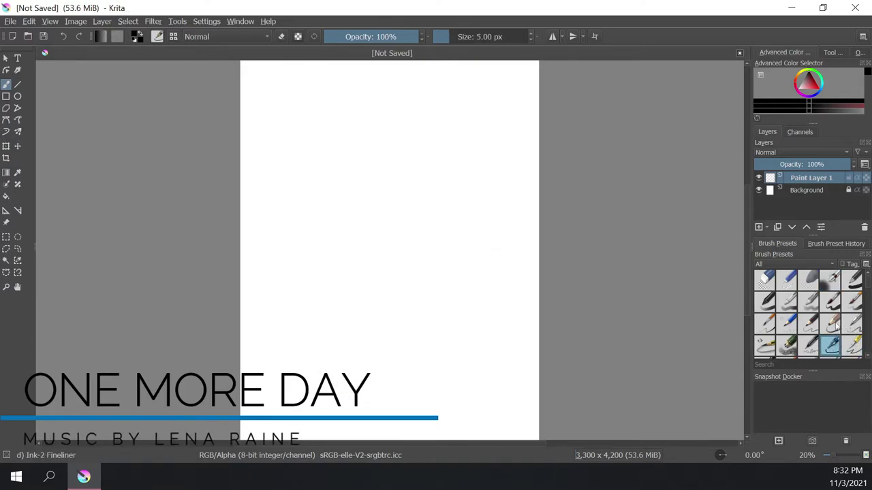
pyautogui.click(812, 325)
# Sketch a wireframe cube in the upper middle of the canvas with the Pencil-3 Large 4B preset
pyautogui.click(831, 326)
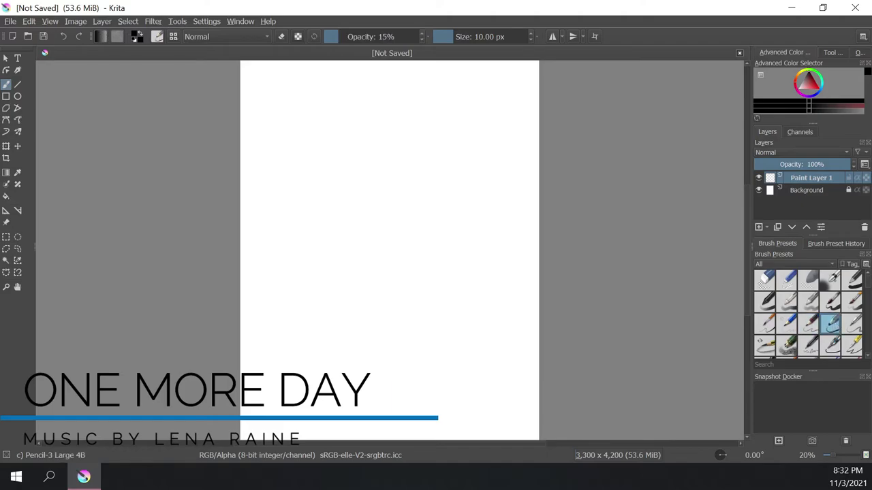
pyautogui.moveTo(326, 281)
pyautogui.mouseDown()
pyautogui.moveTo(399, 216)
pyautogui.moveTo(525, 360)
pyautogui.mouseUp()
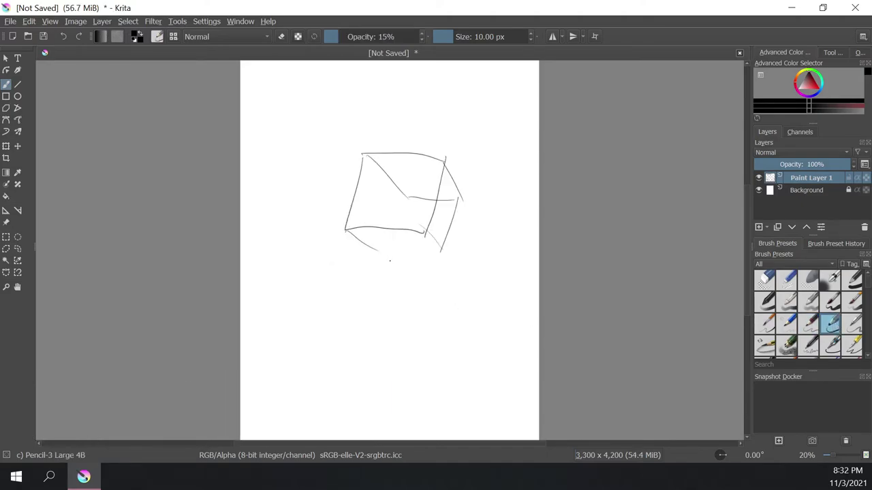
pyautogui.moveTo(377, 251); pyautogui.dragTo(463, 249)
# Erase the overshooting line ends at the cube's lower-right and upper-right corners with an enlarged Eraser Circle brush
pyautogui.click(765, 280)
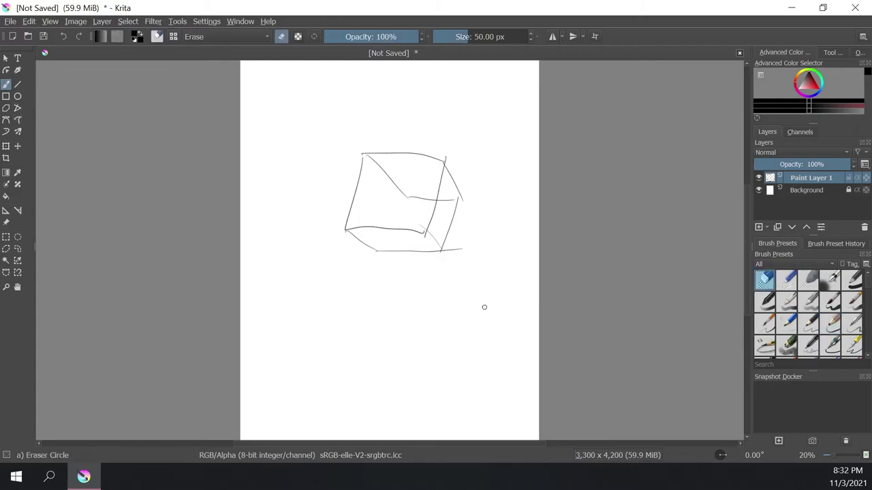
pyautogui.press(']')
pyautogui.press(']')
pyautogui.press(']')
pyautogui.press(']')
pyautogui.moveTo(463, 258)
pyautogui.mouseDown()
pyautogui.moveTo(450, 258)
pyautogui.moveTo(449, 249)
pyautogui.mouseUp()
pyautogui.moveTo(444, 152); pyautogui.dragTo(451, 161)
# Draw a pair of square brackets with a right-pointing arrow above them, using the Basic-2 Opacity preset
pyautogui.click(793, 292)
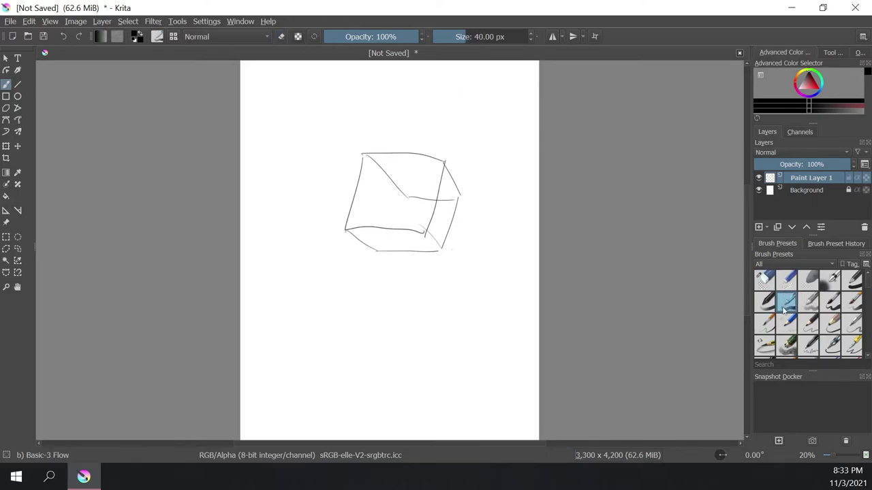
pyautogui.click(766, 303)
pyautogui.moveTo(304, 91)
pyautogui.mouseDown()
pyautogui.moveTo(286, 151)
pyautogui.moveTo(326, 139)
pyautogui.mouseUp()
pyautogui.moveTo(340, 91)
pyautogui.mouseDown()
pyautogui.moveTo(367, 89)
pyautogui.moveTo(346, 141)
pyautogui.mouseUp()
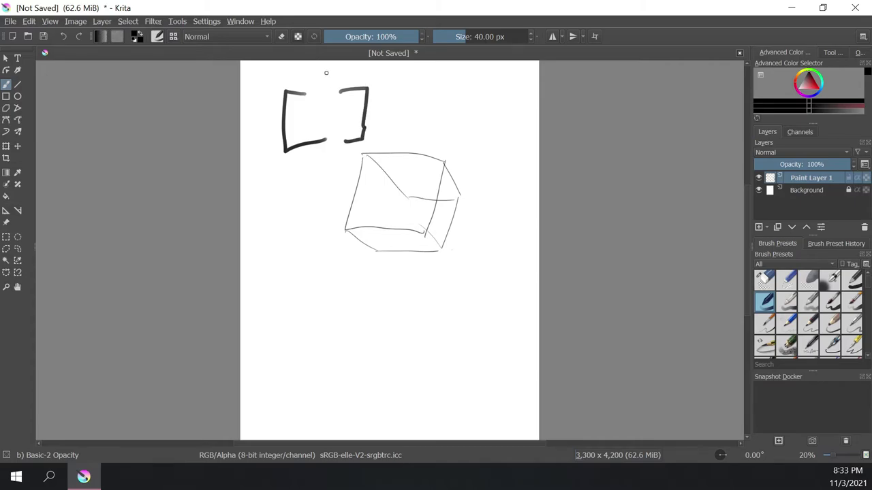
pyautogui.moveTo(320, 76); pyautogui.dragTo(343, 75)
pyautogui.moveTo(330, 67)
pyautogui.mouseDown()
pyautogui.moveTo(341, 75)
pyautogui.moveTo(333, 85)
pyautogui.mouseUp()
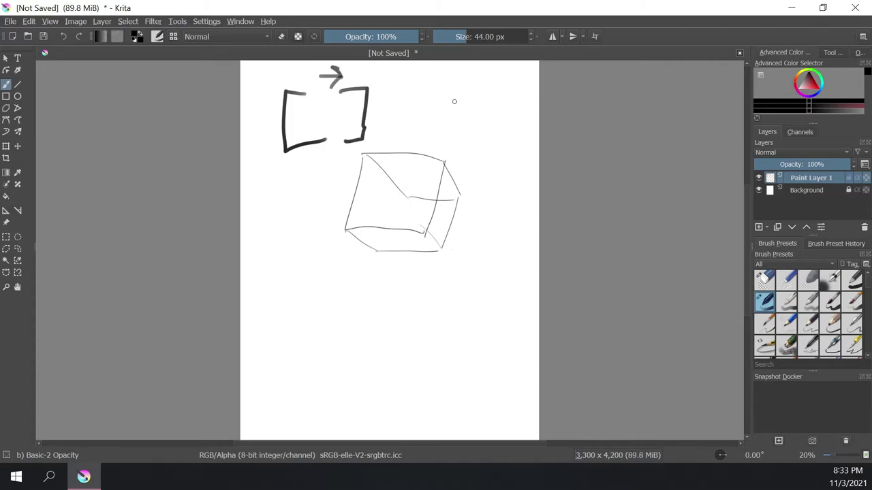
# Vary the brush size while painting a large dark blob, a left-pointing arrow and a ring with a wavy tail around the cube
pyautogui.press(']')
pyautogui.press(']')
pyautogui.press(']')
pyautogui.press(']')
pyautogui.press(']')
pyautogui.press(']')
pyautogui.press(']')
pyautogui.press(']')
pyautogui.press(']')
pyautogui.press(']')
pyautogui.press(']')
pyautogui.press(']')
pyautogui.press(']')
pyautogui.press(']')
pyautogui.press(']')
pyautogui.moveTo(428, 81)
pyautogui.mouseDown()
pyautogui.moveTo(427, 135)
pyautogui.moveTo(429, 126)
pyautogui.moveTo(407, 131)
pyautogui.moveTo(421, 108)
pyautogui.mouseUp()
pyautogui.press('[')
pyautogui.press('[')
pyautogui.press('[')
pyautogui.moveTo(301, 72)
pyautogui.mouseDown()
pyautogui.moveTo(266, 76)
pyautogui.moveTo(289, 66)
pyautogui.moveTo(267, 76)
pyautogui.moveTo(292, 92)
pyautogui.mouseUp()
pyautogui.moveTo(483, 111)
pyautogui.mouseDown()
pyautogui.moveTo(477, 131)
pyautogui.moveTo(485, 117)
pyautogui.moveTo(504, 198)
pyautogui.moveTo(505, 261)
pyautogui.mouseUp()
# Reduce the brush size to 28 px, add one more test stroke and undo all the strokes around the cube
pyautogui.press('[')
pyautogui.press('[')
pyautogui.press('[')
pyautogui.press('[')
pyautogui.press('[')
pyautogui.press('[')
pyautogui.press('[')
pyautogui.press('[')
pyautogui.moveTo(489, 173); pyautogui.dragTo(482, 203)
pyautogui.hotkey('ctrl', 'z')
pyautogui.hotkey('ctrl', 'z')
pyautogui.hotkey('ctrl', 'z')
pyautogui.hotkey('ctrl', 'z')
pyautogui.hotkey('ctrl', 'z')
pyautogui.hotkey('ctrl', 'z')
pyautogui.hotkey('ctrl', 'z')
pyautogui.hotkey('ctrl', 'z')
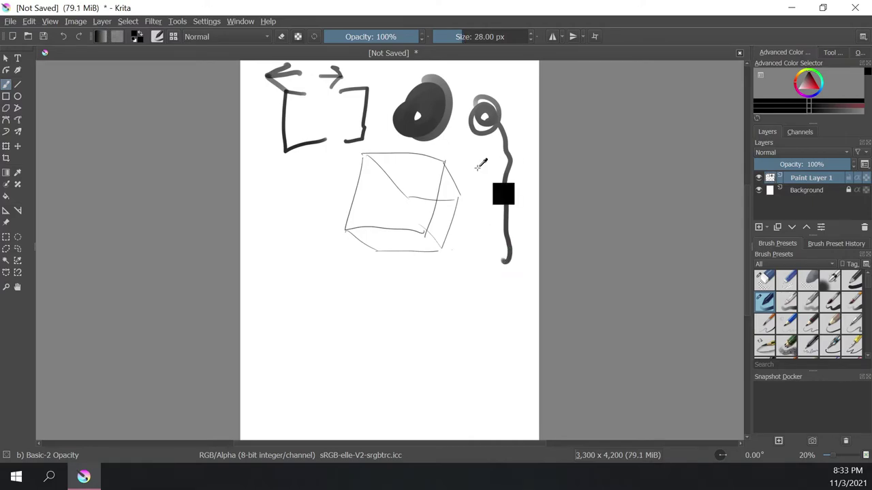
pyautogui.hotkey('ctrl', 'z')
pyautogui.hotkey('ctrl', 'z')
pyautogui.hotkey('ctrl', 'z')
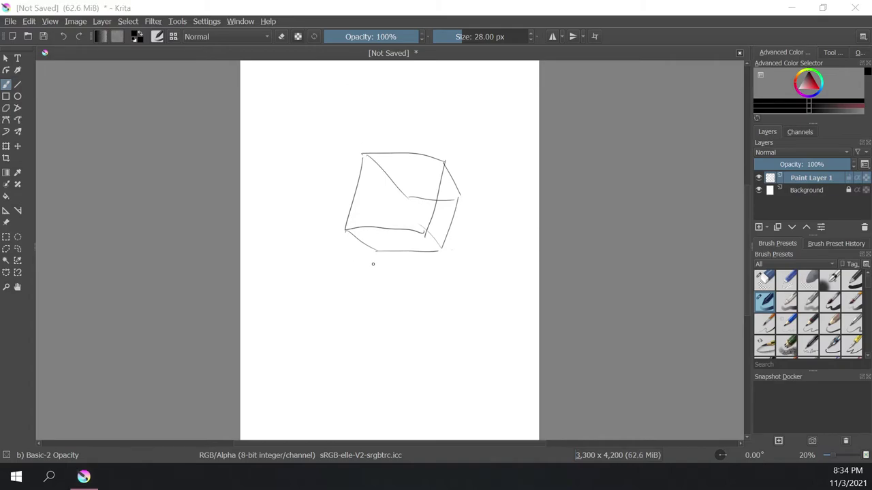
# Show the tool options, widen the docker area and set the brush smoothing to Stabilizer
pyautogui.click(829, 53)
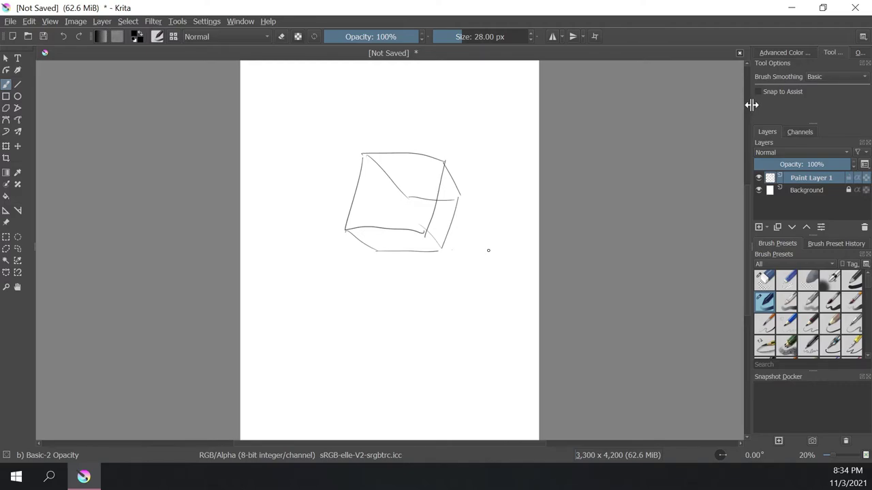
pyautogui.moveTo(751, 104); pyautogui.dragTo(624, 109)
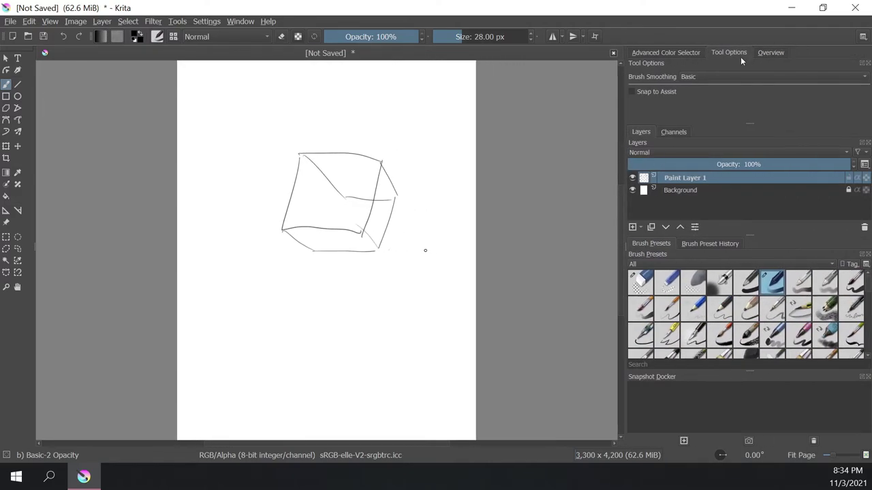
pyautogui.click(692, 77)
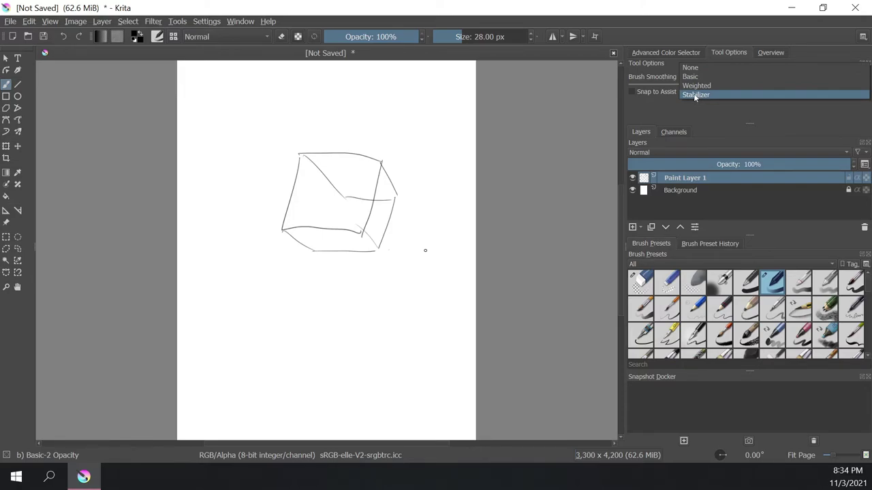
pyautogui.click(695, 95)
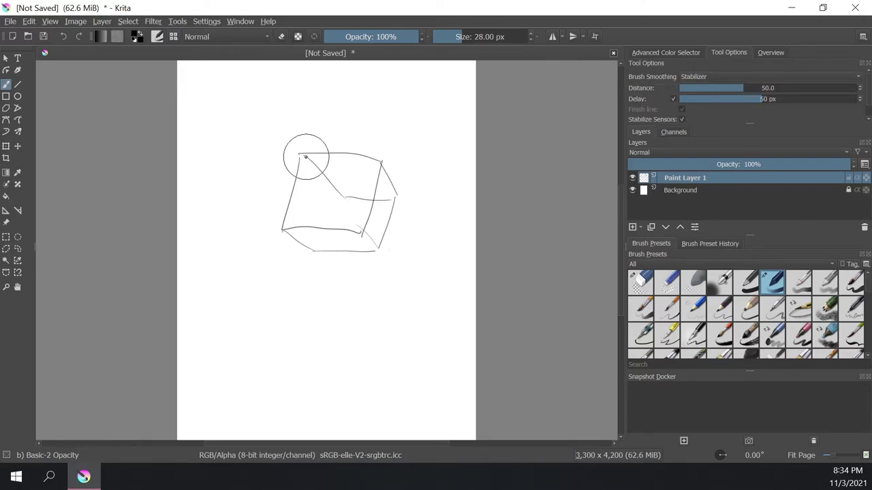
# Test the stabilizer with long strokes, undoing the first and drawing a second with large loops across the canvas
pyautogui.moveTo(273, 123)
pyautogui.mouseDown()
pyautogui.moveTo(328, 114)
pyautogui.moveTo(405, 145)
pyautogui.moveTo(402, 160)
pyautogui.moveTo(371, 179)
pyautogui.moveTo(327, 143)
pyautogui.moveTo(417, 106)
pyautogui.moveTo(418, 191)
pyautogui.moveTo(286, 102)
pyautogui.moveTo(278, 393)
pyautogui.mouseUp()
pyautogui.hotkey('ctrl', 'z')
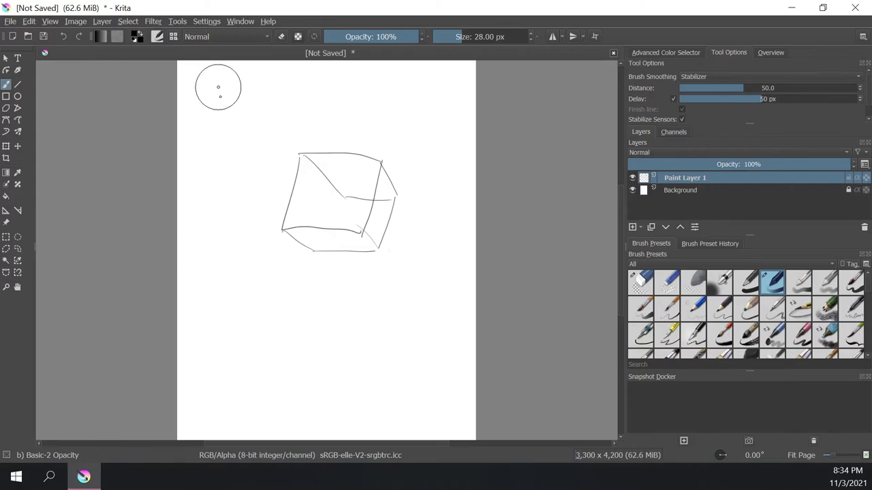
pyautogui.moveTo(219, 90)
pyautogui.mouseDown()
pyautogui.moveTo(222, 252)
pyautogui.moveTo(253, 302)
pyautogui.moveTo(267, 305)
pyautogui.moveTo(284, 284)
pyautogui.moveTo(268, 268)
pyautogui.moveTo(245, 280)
pyautogui.moveTo(237, 330)
pyautogui.moveTo(279, 360)
pyautogui.moveTo(327, 338)
pyautogui.moveTo(335, 297)
pyautogui.moveTo(302, 260)
pyautogui.moveTo(261, 258)
pyautogui.moveTo(237, 290)
pyautogui.moveTo(231, 327)
pyautogui.moveTo(256, 371)
pyautogui.moveTo(315, 389)
pyautogui.moveTo(384, 345)
pyautogui.moveTo(437, 289)
pyautogui.moveTo(457, 316)
pyautogui.moveTo(422, 364)
pyautogui.moveTo(380, 350)
pyautogui.moveTo(391, 301)
pyautogui.mouseUp()
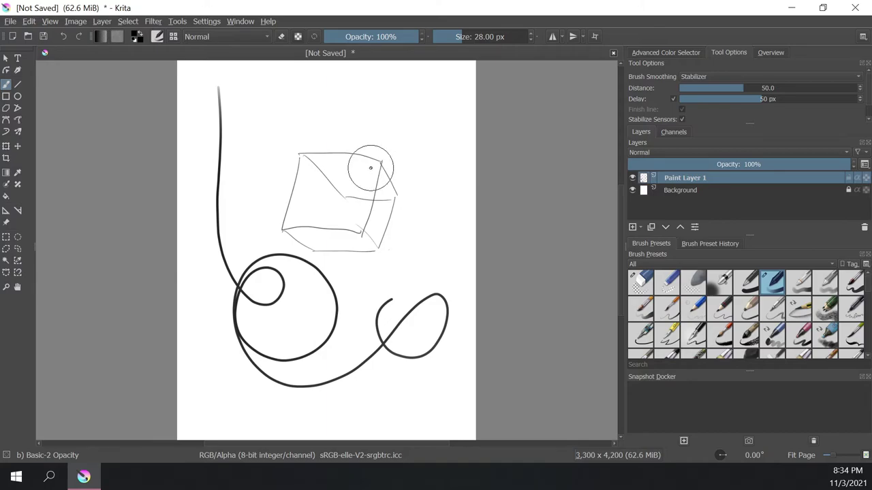
# Set the brush smoothing to Basic, draw curvy comparison strokes over the cube and undo all the smoothing tests
pyautogui.click(690, 77)
pyautogui.click(690, 61)
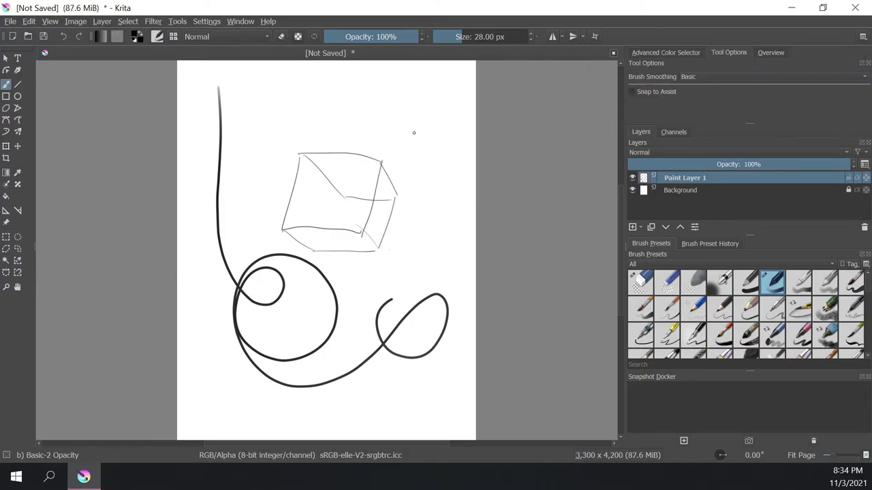
pyautogui.moveTo(413, 134)
pyautogui.mouseDown()
pyautogui.moveTo(401, 221)
pyautogui.moveTo(378, 277)
pyautogui.moveTo(438, 247)
pyautogui.moveTo(402, 184)
pyautogui.mouseUp()
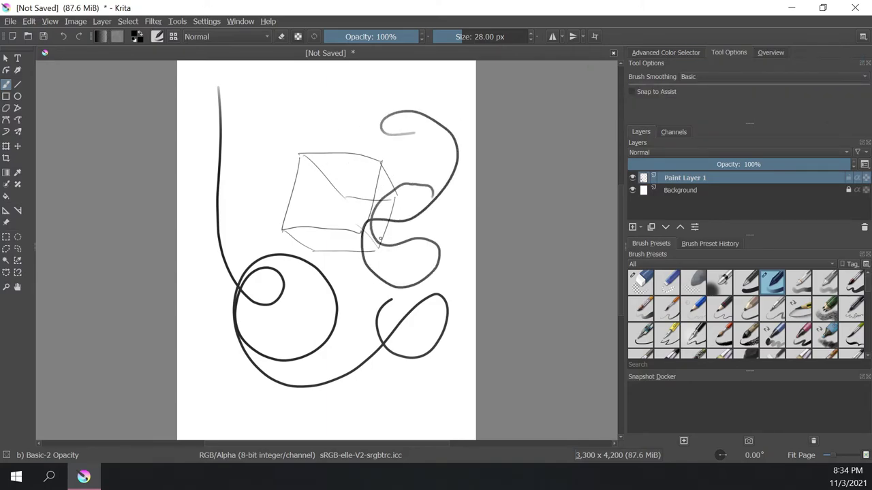
pyautogui.moveTo(342, 94); pyautogui.dragTo(383, 228)
pyautogui.hotkey('ctrl', 'z')
pyautogui.hotkey('ctrl', 'z')
pyautogui.hotkey('ctrl', 'z')
pyautogui.hotkey('ctrl', 'z')
pyautogui.hotkey('ctrl', 'z')
pyautogui.hotkey('ctrl', 'z')
# Set the brush smoothing to Stabilizer, choose the Basic-1 preset and trace the cube's left edge
pyautogui.click(690, 77)
pyautogui.click(695, 94)
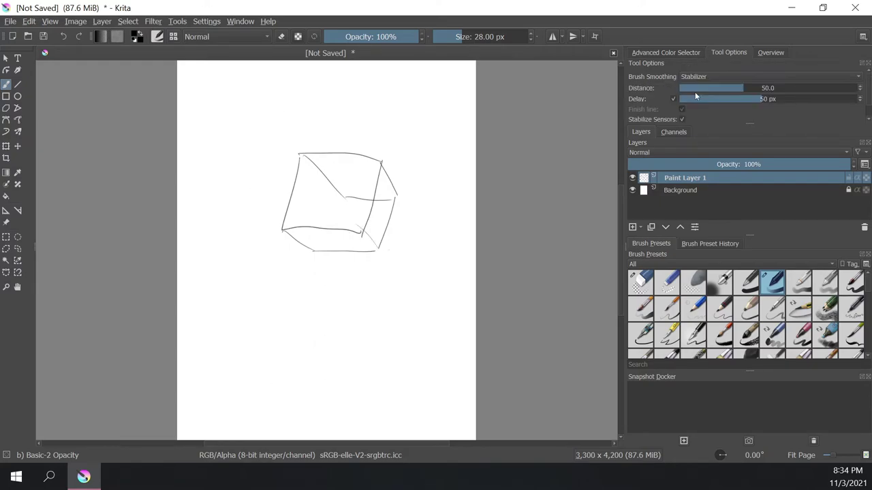
pyautogui.moveTo(285, 217)
pyautogui.mouseDown()
pyautogui.moveTo(301, 163)
pyautogui.moveTo(327, 140)
pyautogui.mouseUp()
pyautogui.hotkey('ctrl', 'z')
pyautogui.click(748, 286)
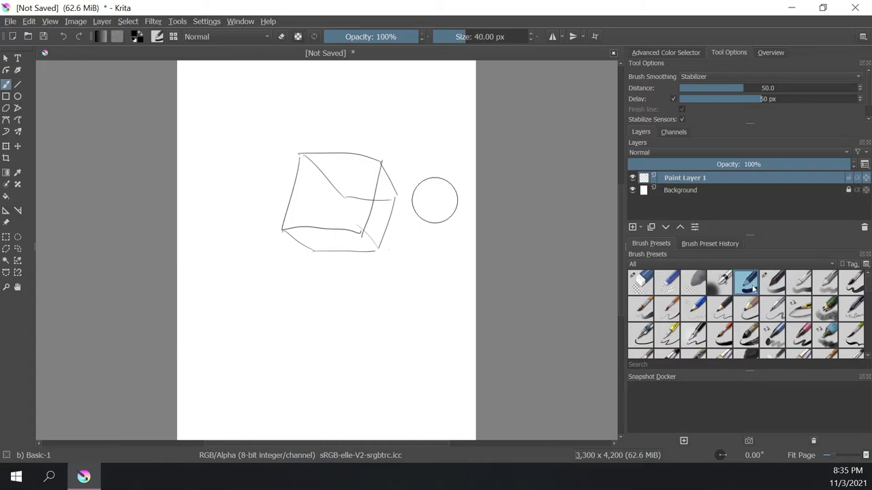
pyautogui.moveTo(282, 229); pyautogui.dragTo(302, 150)
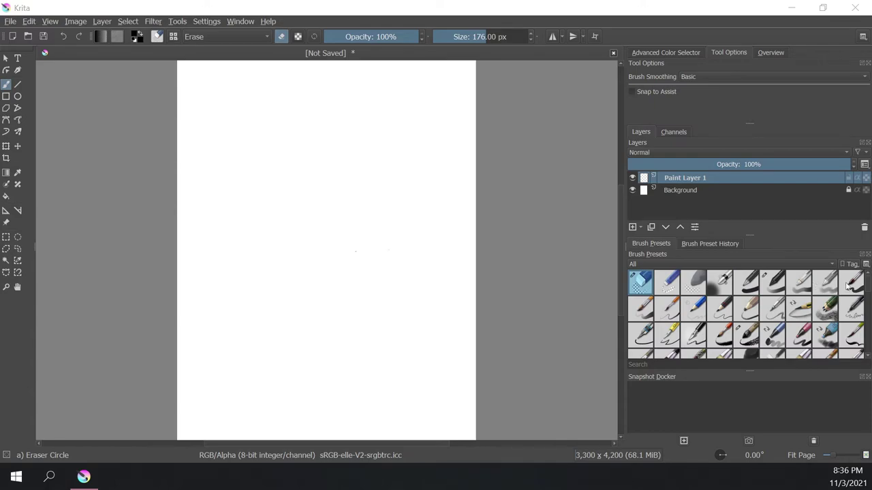
# Try the Basic-5 Size and Pencil-1 Hard presets, choose Pencil-2 and test it with a stroke, undoing the stroke
pyautogui.click(849, 285)
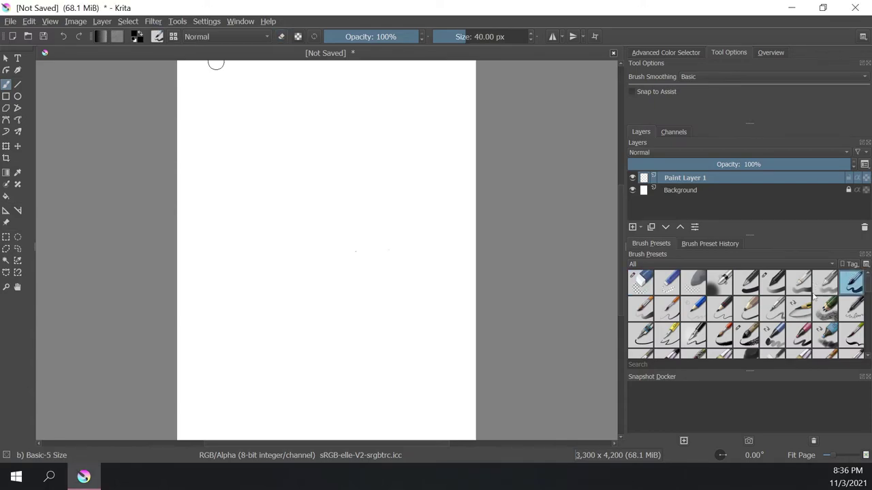
pyautogui.click(694, 309)
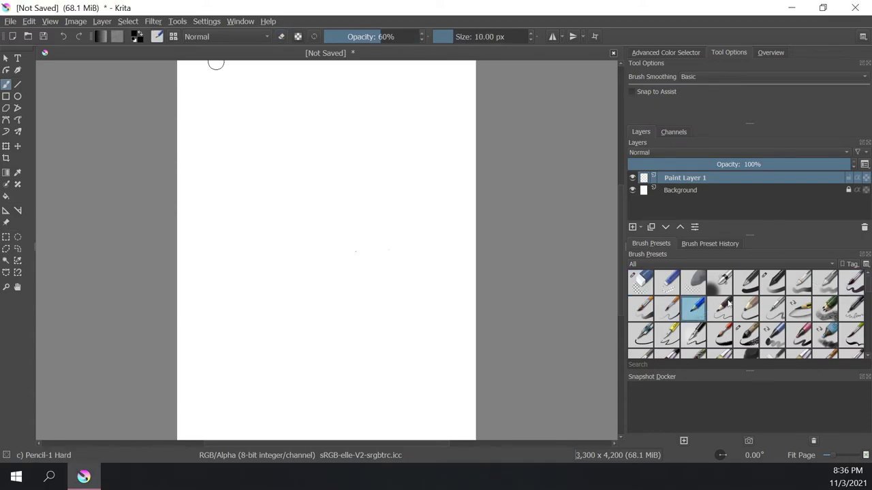
pyautogui.click(721, 312)
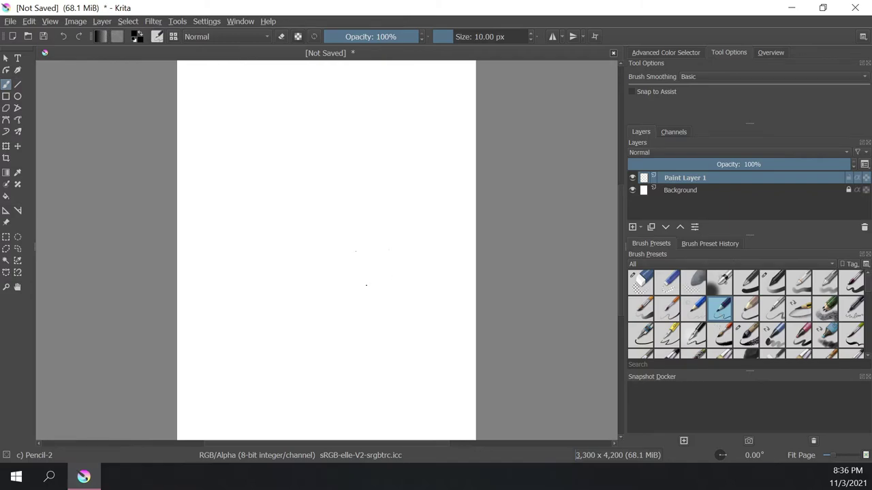
pyautogui.moveTo(366, 283)
pyautogui.mouseDown()
pyautogui.moveTo(370, 330)
pyautogui.moveTo(393, 355)
pyautogui.moveTo(456, 319)
pyautogui.mouseUp()
pyautogui.hotkey('ctrl', 'z')
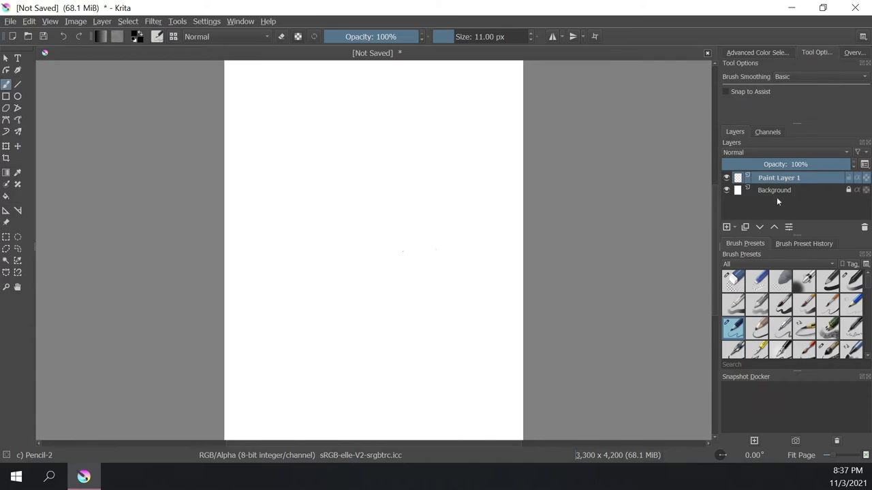
# Switch the active layer back and forth between Background and Paint Layer 1, ending on Background
pyautogui.click(780, 192)
pyautogui.click(784, 178)
pyautogui.click(787, 190)
pyautogui.click(792, 179)
pyautogui.click(792, 189)
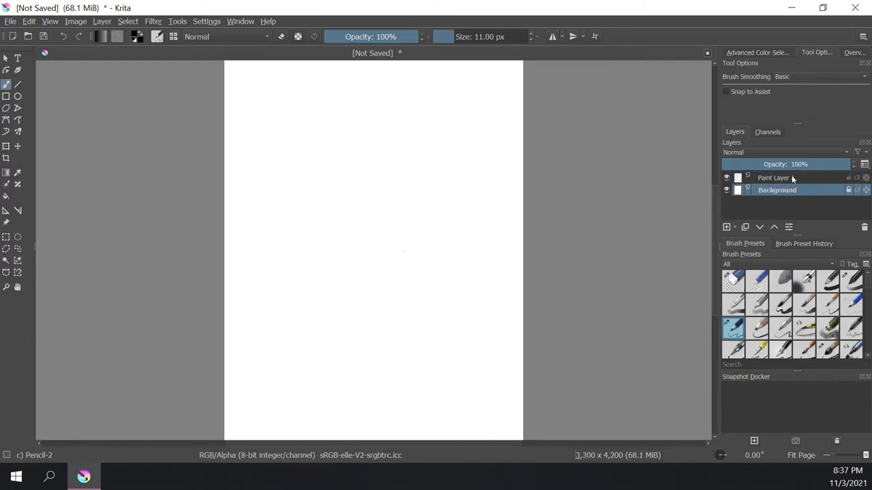
# Switch repeatedly between Background and Paint Layer 1, leaving Paint Layer 1 active for drawing
pyautogui.press('pageup')
pyautogui.press('pagedown')
pyautogui.press('pageup')
pyautogui.press('pagedown')
pyautogui.press('pageup')
pyautogui.press('pagedown')
pyautogui.press('pageup')
pyautogui.press('pagedown')
pyautogui.press('pageup')
pyautogui.click(767, 53)
pyautogui.click(798, 55)
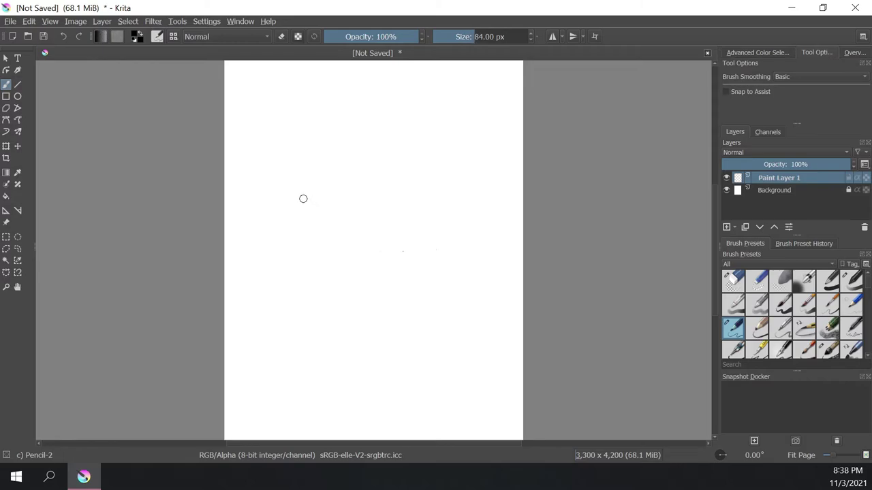
# Draw a black zigzag and overlapping loops on Paint Layer 1 with the Pencil-2 brush at 84 px
pyautogui.moveTo(281, 208)
pyautogui.mouseDown()
pyautogui.moveTo(296, 247)
pyautogui.moveTo(436, 292)
pyautogui.moveTo(482, 294)
pyautogui.mouseUp()
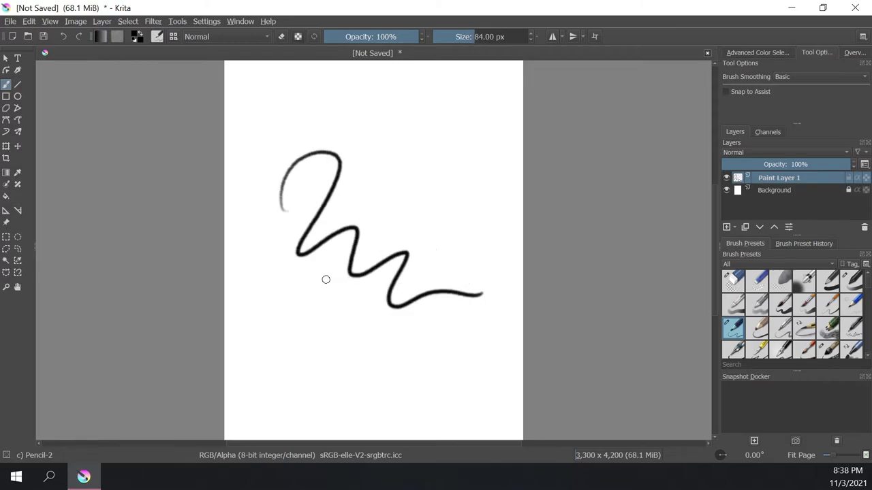
pyautogui.moveTo(297, 159)
pyautogui.mouseDown()
pyautogui.moveTo(284, 227)
pyautogui.moveTo(301, 236)
pyautogui.moveTo(310, 286)
pyautogui.moveTo(351, 273)
pyautogui.moveTo(369, 282)
pyautogui.moveTo(382, 315)
pyautogui.moveTo(435, 299)
pyautogui.moveTo(487, 305)
pyautogui.moveTo(387, 303)
pyautogui.mouseUp()
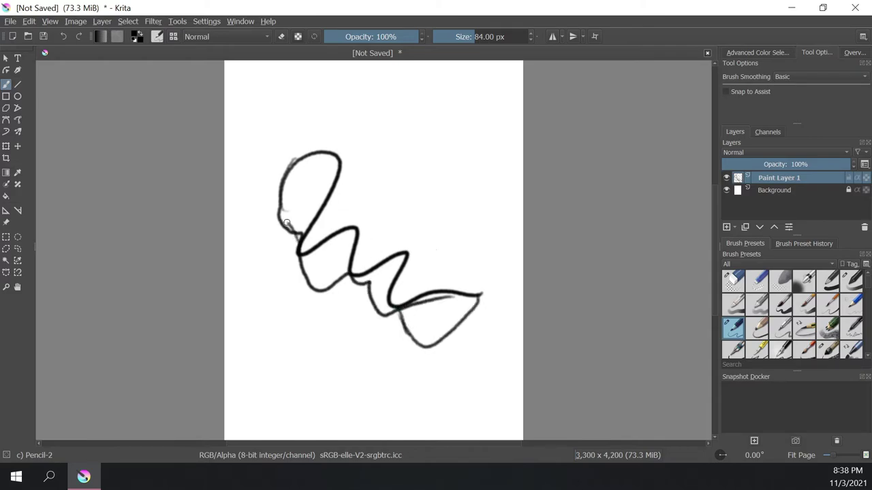
pyautogui.moveTo(285, 221)
pyautogui.mouseDown()
pyautogui.moveTo(305, 159)
pyautogui.moveTo(330, 157)
pyautogui.moveTo(335, 171)
pyautogui.moveTo(300, 232)
pyautogui.moveTo(300, 258)
pyautogui.mouseUp()
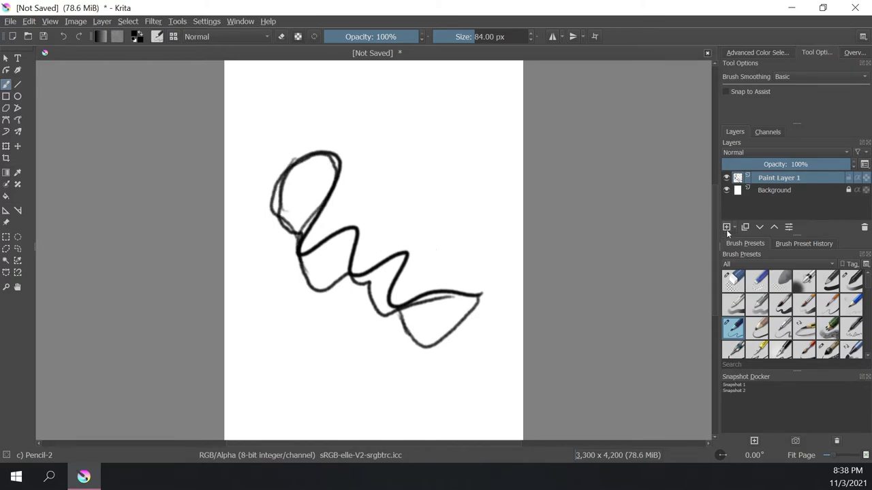
# Add a new paint layer above Paint Layer 1, choose red and scribble over the black lines on it
pyautogui.click(726, 227)
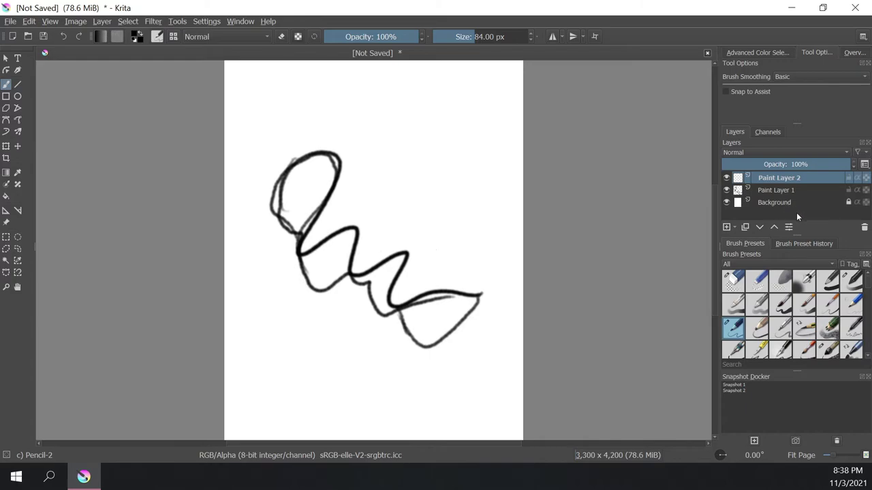
pyautogui.moveTo(311, 135)
pyautogui.mouseDown()
pyautogui.moveTo(294, 164)
pyautogui.moveTo(362, 244)
pyautogui.moveTo(346, 338)
pyautogui.moveTo(496, 275)
pyautogui.mouseUp()
pyautogui.hotkey('ctrl', 'z')
pyautogui.rightClick(507, 193)
pyautogui.moveTo(502, 200); pyautogui.dragTo(489, 206)
pyautogui.click(393, 177)
pyautogui.moveTo(269, 209)
pyautogui.mouseDown()
pyautogui.moveTo(328, 149)
pyautogui.moveTo(331, 188)
pyautogui.moveTo(303, 248)
pyautogui.moveTo(308, 292)
pyautogui.moveTo(343, 229)
pyautogui.moveTo(329, 297)
pyautogui.moveTo(402, 250)
pyautogui.moveTo(365, 307)
pyautogui.moveTo(403, 331)
pyautogui.moveTo(471, 298)
pyautogui.moveTo(412, 344)
pyautogui.mouseUp()
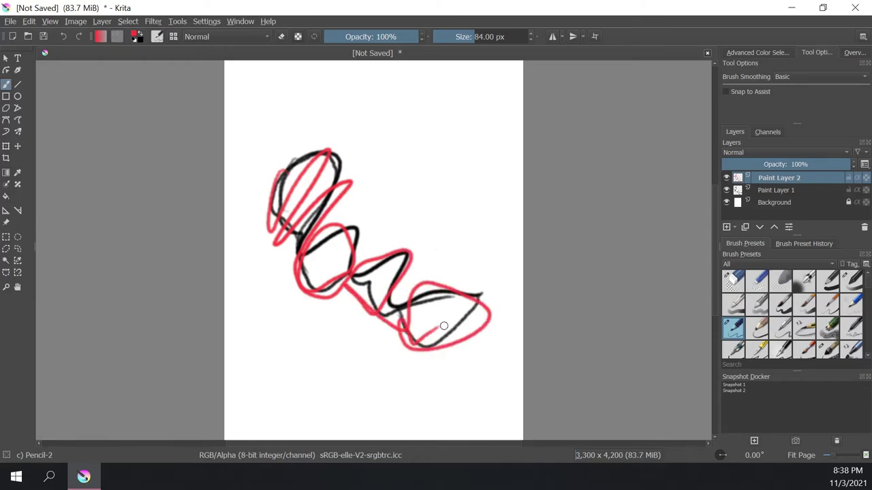
# Hide and show Paint Layer 2 and Paint Layer 1 in turn to view each layer's strokes separately
pyautogui.click(727, 178)
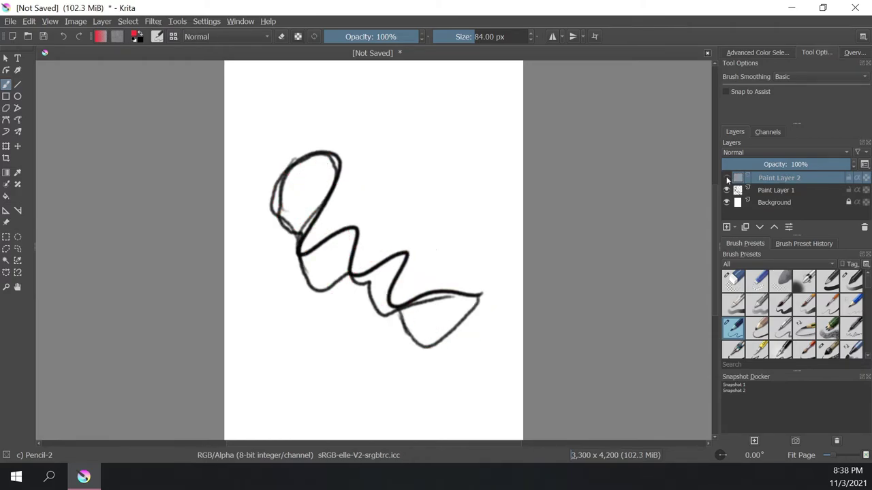
pyautogui.click(727, 178)
pyautogui.click(726, 189)
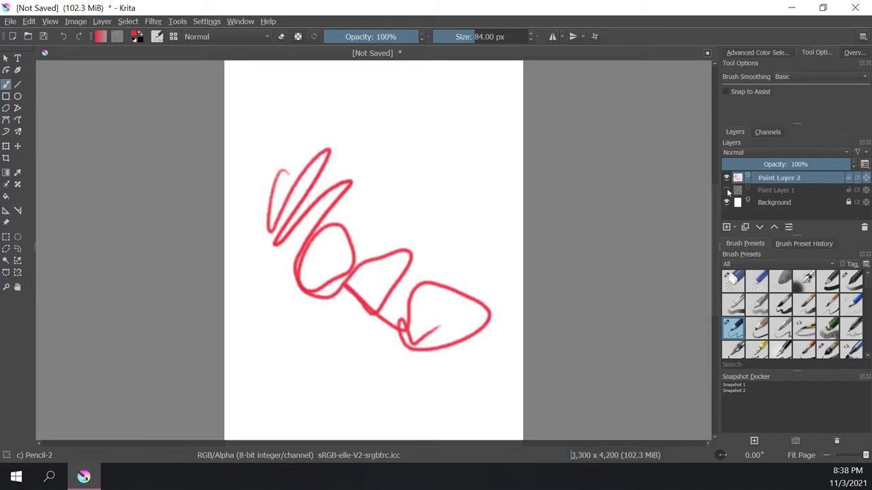
pyautogui.click(727, 188)
pyautogui.moveTo(727, 178)
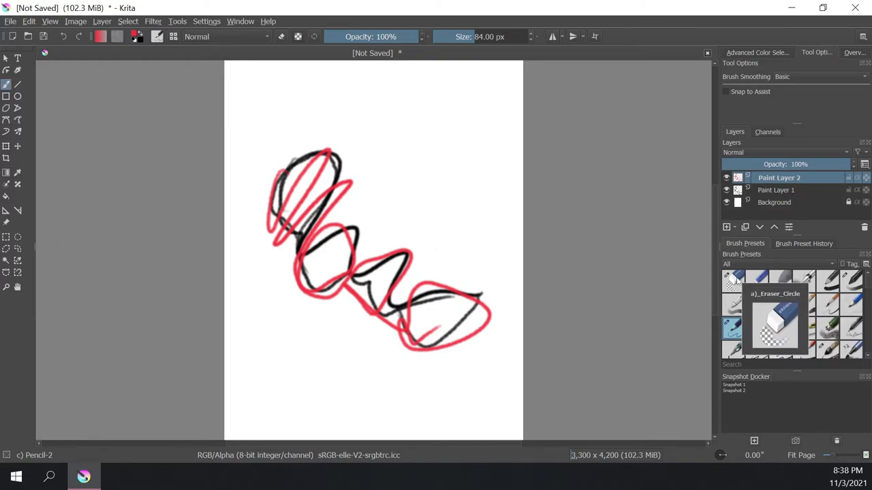
# Erase part of the red scribble on Paint Layer 2 with Eraser Circle, and try the eraser on Paint Layer 1
pyautogui.click(735, 279)
pyautogui.moveTo(426, 216); pyautogui.dragTo(392, 228)
pyautogui.moveTo(335, 281); pyautogui.dragTo(411, 247)
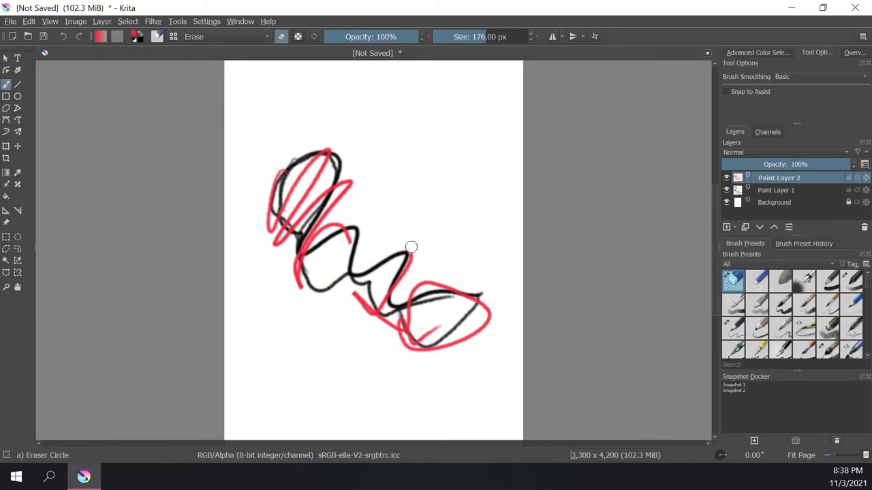
pyautogui.click(783, 191)
pyautogui.moveTo(397, 281)
pyautogui.mouseDown()
pyautogui.moveTo(369, 354)
pyautogui.moveTo(411, 318)
pyautogui.moveTo(409, 337)
pyautogui.mouseUp()
# Undo the erasing, the scribbles and the added layer until the page is blank
pyautogui.hotkey('ctrl', 'z')
pyautogui.hotkey('ctrl', 'z')
pyautogui.hotkey('ctrl', 'z')
pyautogui.hotkey('ctrl', 'z')
pyautogui.hotkey('ctrl', 'z')
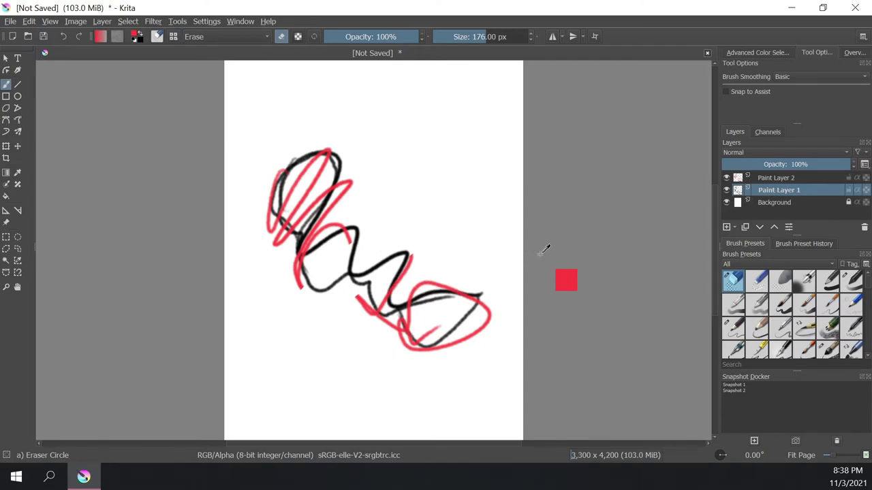
pyautogui.hotkey('ctrl', 'z')
pyautogui.hotkey('ctrl', 'z')
pyautogui.hotkey('ctrl', 'z')
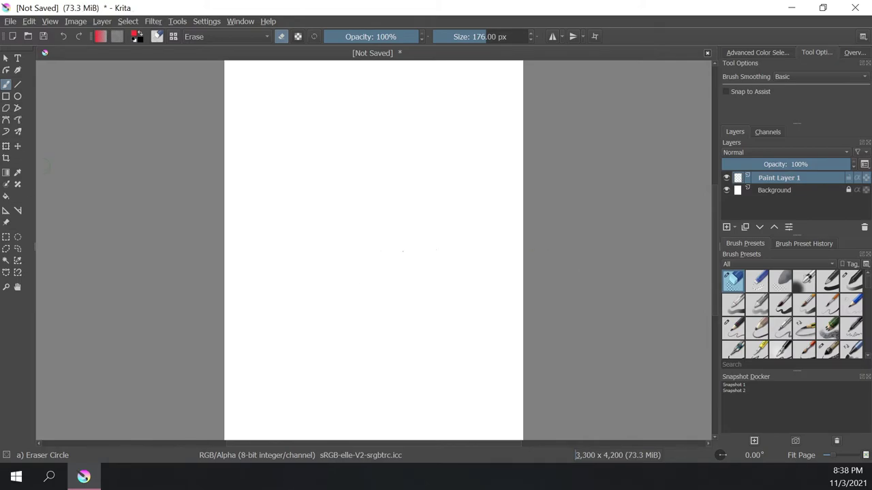
# Test the Basic-1 preset and another basic brush with one stroke each, undoing both strokes
pyautogui.click(822, 286)
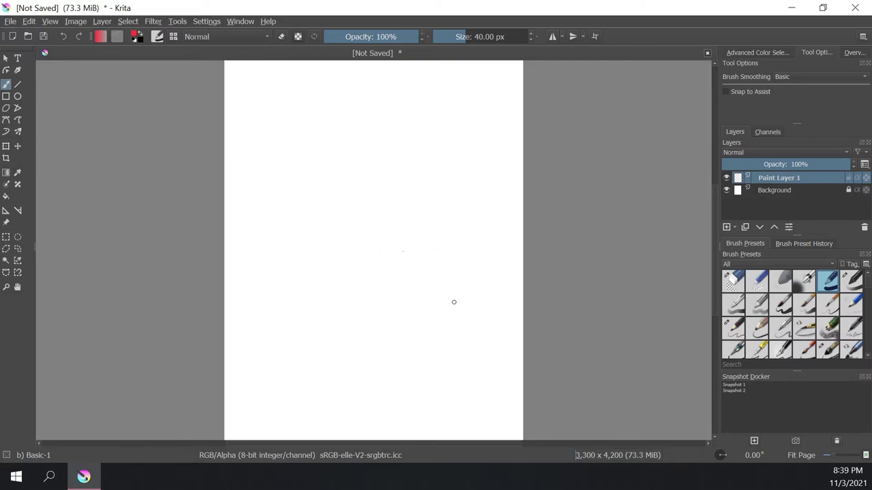
pyautogui.moveTo(430, 291)
pyautogui.mouseDown()
pyautogui.moveTo(449, 351)
pyautogui.moveTo(479, 368)
pyautogui.mouseUp()
pyautogui.hotkey('ctrl', 'z')
pyautogui.click(782, 305)
pyautogui.moveTo(418, 310)
pyautogui.mouseDown()
pyautogui.moveTo(419, 354)
pyautogui.moveTo(491, 368)
pyautogui.mouseUp()
pyautogui.hotkey('ctrl', 'z')
# Test the Pencil-3 Large 4B preset with a stroke, undo it and return to the Pencil-2 preset
pyautogui.click(733, 328)
pyautogui.click(763, 328)
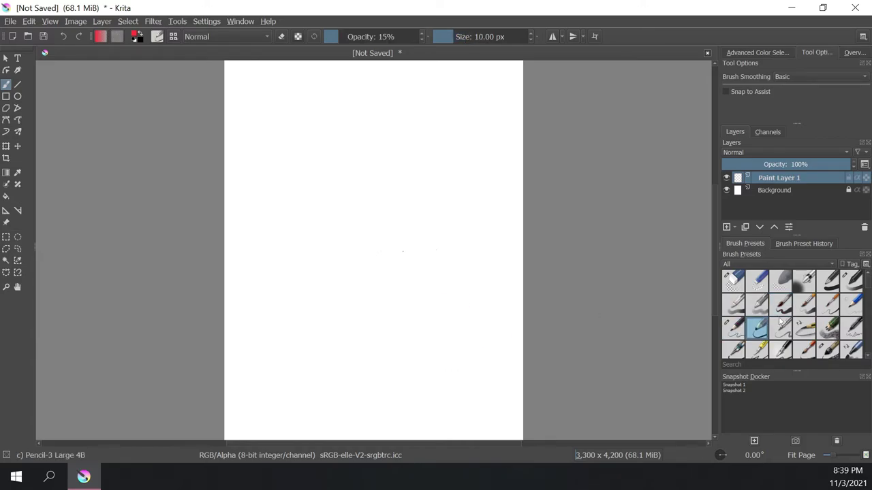
pyautogui.moveTo(452, 297); pyautogui.dragTo(516, 338)
pyautogui.hotkey('ctrl', 'z')
pyautogui.click(736, 334)
pyautogui.click(757, 331)
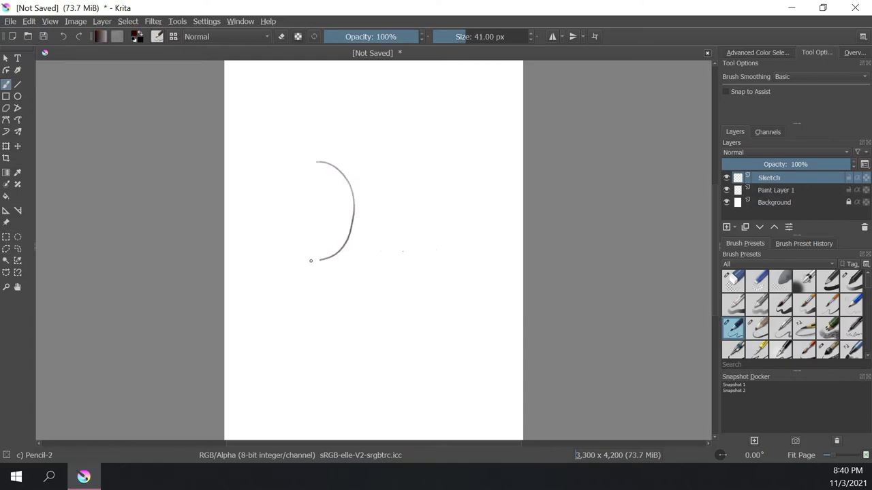
# Sketch a rabbit's round head, pointed chin and two tall ears on the Sketch layer with the 41 px Pencil-2 brush
pyautogui.moveTo(311, 261); pyautogui.dragTo(336, 178)
pyautogui.moveTo(354, 206); pyautogui.dragTo(339, 276)
pyautogui.moveTo(301, 245); pyautogui.dragTo(339, 275)
pyautogui.moveTo(272, 123); pyautogui.dragTo(284, 192)
pyautogui.moveTo(275, 101); pyautogui.dragTo(313, 179)
pyautogui.moveTo(312, 90)
pyautogui.mouseDown()
pyautogui.moveTo(337, 170)
pyautogui.moveTo(336, 158)
pyautogui.mouseUp()
# Transform the head sketch by moving it up the page, widening it slightly and rotating it, and apply the transform
pyautogui.hotkey('ctrl', 't')
pyautogui.moveTo(383, 95); pyautogui.dragTo(376, 118)
pyautogui.moveTo(352, 167); pyautogui.dragTo(368, 130)
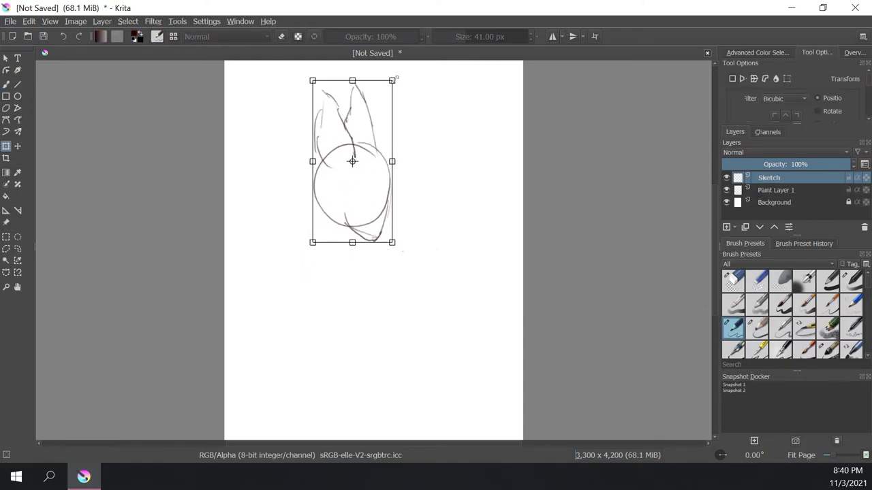
pyautogui.moveTo(393, 162); pyautogui.dragTo(403, 161)
pyautogui.moveTo(438, 155); pyautogui.dragTo(439, 167)
pyautogui.press('Return')
# Sketch the rabbit's rounded body behind the head, the front legs, a short dark eye line and a large round tail
pyautogui.press('b')
pyautogui.moveTo(307, 184); pyautogui.dragTo(302, 251)
pyautogui.moveTo(314, 176)
pyautogui.mouseDown()
pyautogui.moveTo(300, 250)
pyautogui.moveTo(270, 264)
pyautogui.mouseUp()
pyautogui.moveTo(255, 248)
pyautogui.mouseDown()
pyautogui.moveTo(336, 248)
pyautogui.moveTo(359, 267)
pyautogui.mouseUp()
pyautogui.moveTo(332, 242); pyautogui.dragTo(355, 273)
pyautogui.moveTo(398, 178); pyautogui.dragTo(372, 242)
pyautogui.moveTo(350, 194); pyautogui.dragTo(364, 203)
pyautogui.moveTo(300, 163); pyautogui.dragTo(238, 249)
# Sketch an arm reaching out from the body to a large tilted cylinder with a small tab on its side
pyautogui.moveTo(310, 267); pyautogui.dragTo(419, 232)
pyautogui.moveTo(408, 194); pyautogui.dragTo(435, 284)
pyautogui.moveTo(405, 177); pyautogui.dragTo(487, 279)
pyautogui.moveTo(433, 290); pyautogui.dragTo(469, 280)
pyautogui.moveTo(423, 245); pyautogui.dragTo(394, 262)
pyautogui.moveTo(461, 204); pyautogui.dragTo(472, 222)
# Try several brush presets, return to Pencil-2 and darken the arm line between the body and the cylinder
pyautogui.rightClick(432, 157)
pyautogui.click(412, 93)
pyautogui.moveTo(395, 264)
pyautogui.mouseDown()
pyautogui.moveTo(351, 274)
pyautogui.moveTo(422, 243)
pyautogui.mouseUp()
pyautogui.rightClick(362, 212)
pyautogui.click(343, 148)
pyautogui.click(804, 304)
pyautogui.click(757, 328)
pyautogui.click(781, 329)
pyautogui.click(734, 329)
pyautogui.moveTo(358, 264); pyautogui.dragTo(423, 232)
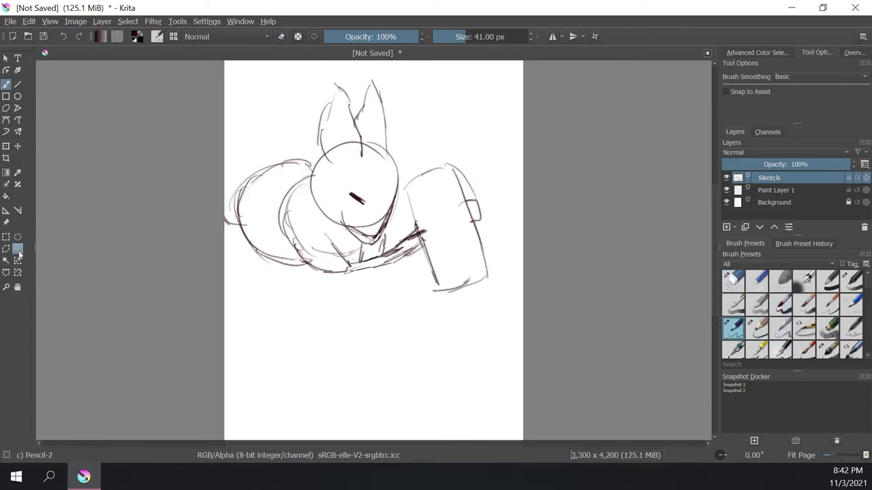
# Undo the stray brush stroke and outline the cylinder with the Freehand Selection tool
pyautogui.moveTo(417, 247)
pyautogui.mouseDown()
pyautogui.moveTo(521, 195)
pyautogui.moveTo(421, 157)
pyautogui.mouseUp()
pyautogui.hotkey('ctrl', 'z')
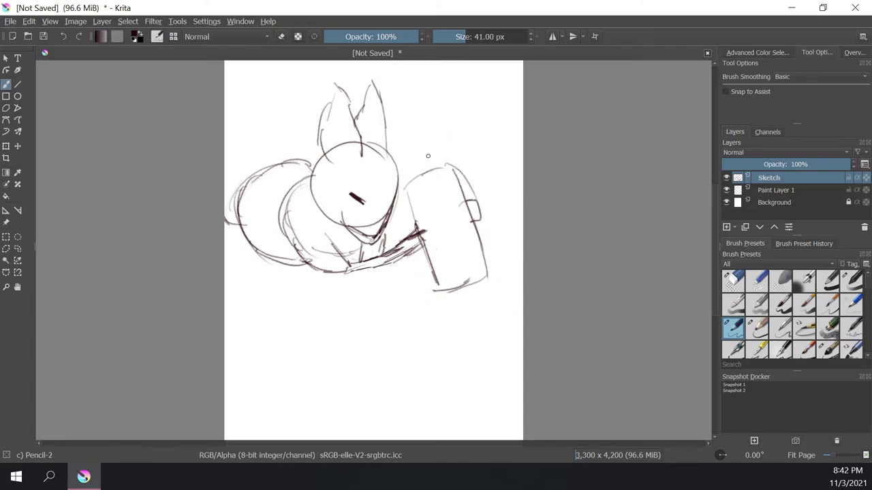
pyautogui.click(18, 250)
pyautogui.moveTo(412, 221)
pyautogui.mouseDown()
pyautogui.moveTo(523, 246)
pyautogui.moveTo(416, 162)
pyautogui.mouseUp()
pyautogui.moveTo(406, 221); pyautogui.dragTo(409, 222)
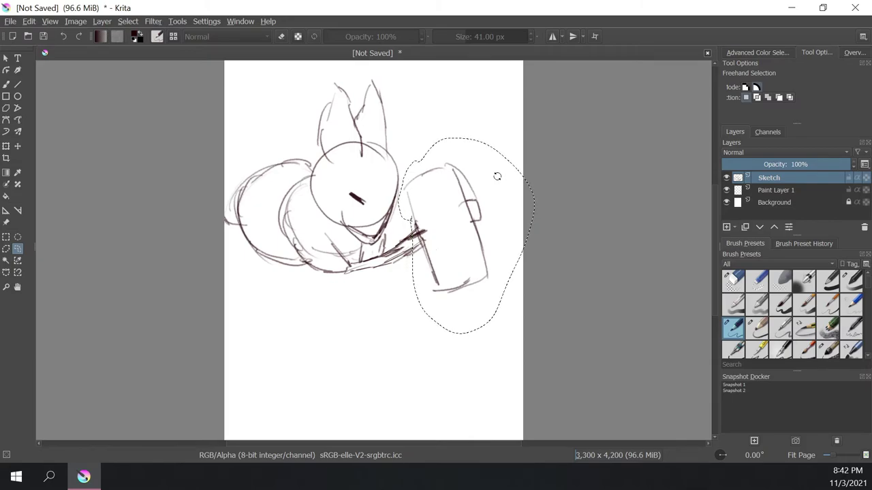
# Transform the selected cylinder by rotating it counterclockwise and moving it closer to the rabbit's head, and apply the change
pyautogui.hotkey('ctrl', 't')
pyautogui.moveTo(567, 220); pyautogui.dragTo(568, 197)
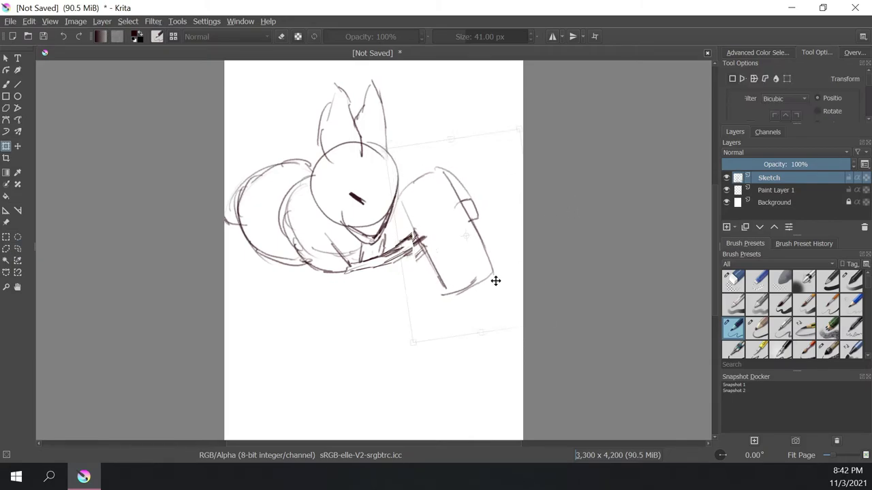
pyautogui.moveTo(494, 279); pyautogui.dragTo(491, 275)
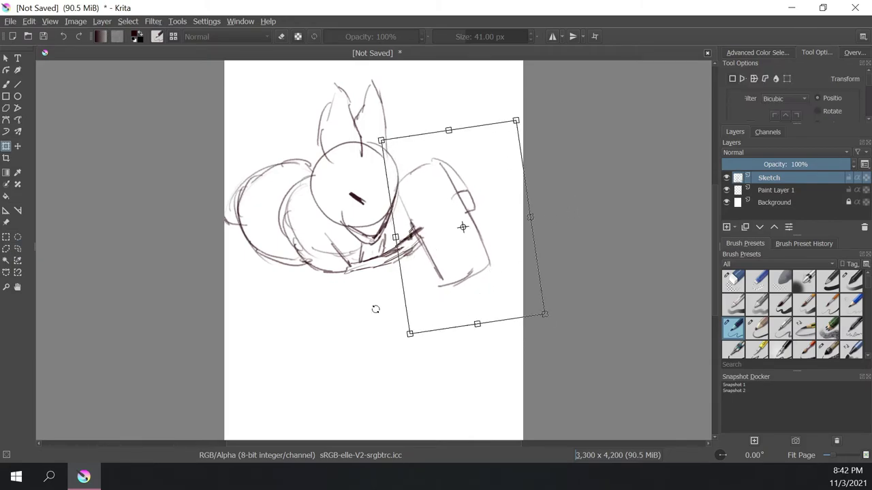
pyautogui.press('Return')
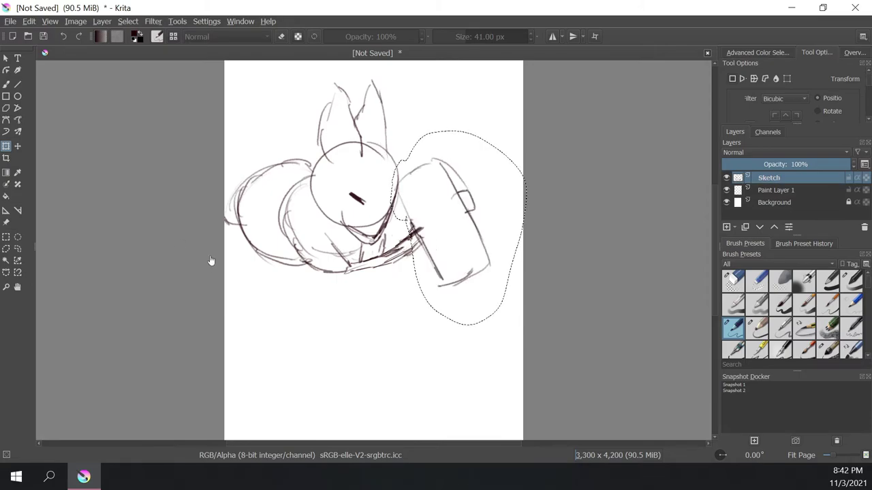
pyautogui.click(211, 263)
pyautogui.moveTo(261, 285); pyautogui.dragTo(263, 287)
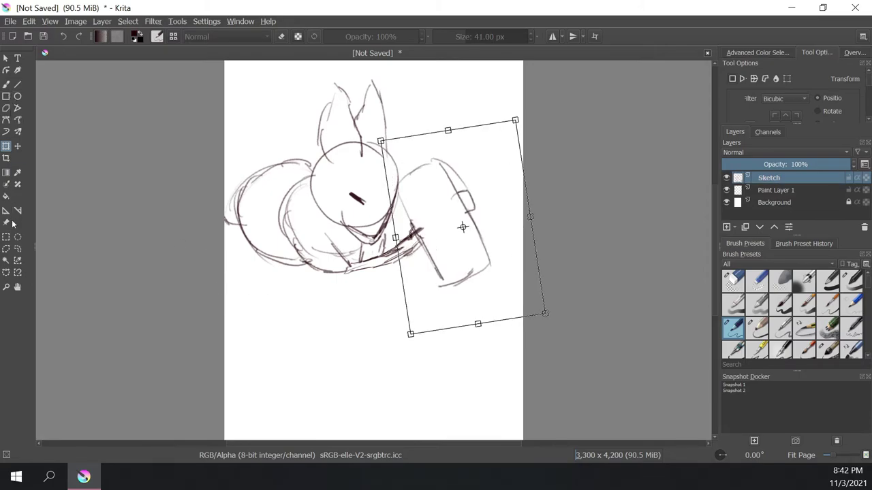
# Clear the selection and use the Freehand Brush to darken the cylinder outline and extend the line beneath the body
pyautogui.click(18, 248)
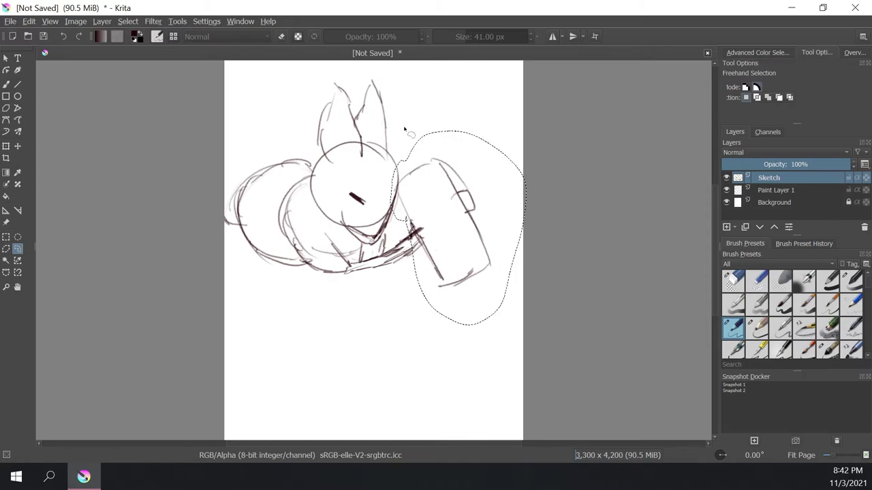
pyautogui.click(424, 89)
pyautogui.click(6, 85)
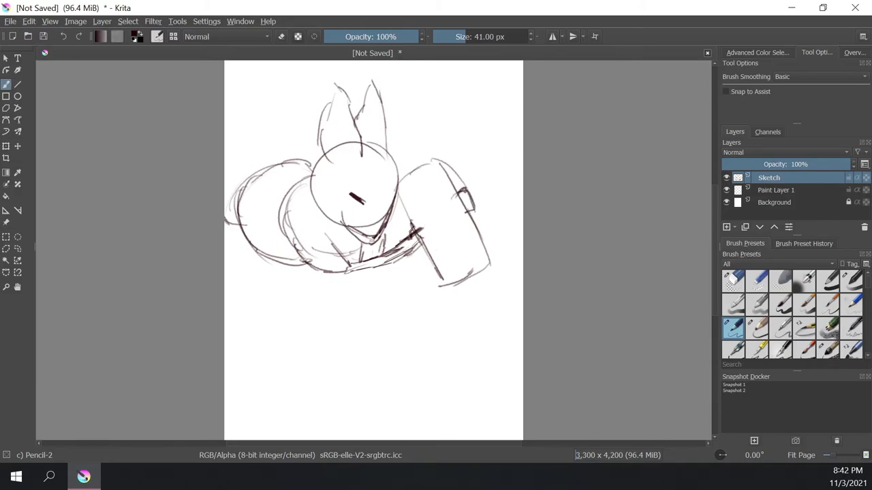
pyautogui.moveTo(291, 277); pyautogui.dragTo(386, 263)
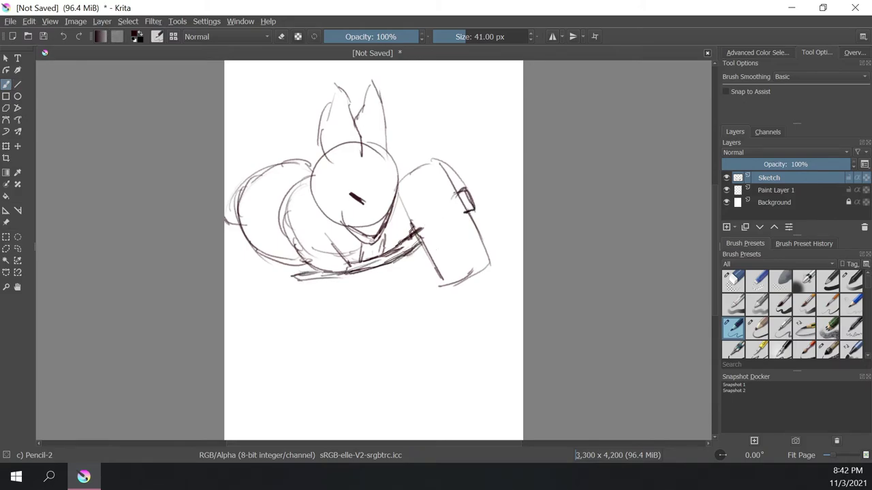
pyautogui.moveTo(433, 161); pyautogui.dragTo(476, 259)
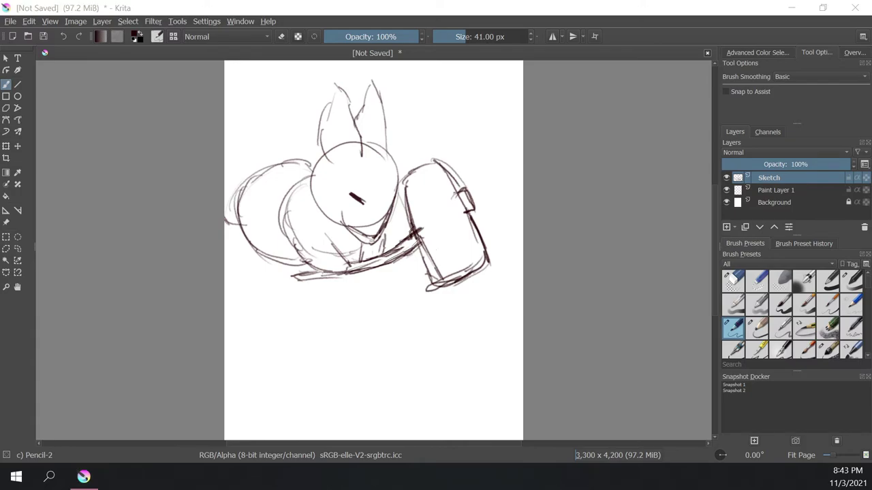
# Redraw both sides of the rabbit's head outline with the Pencil-3 Large 4B preset
pyautogui.click(851, 304)
pyautogui.click(757, 328)
pyautogui.moveTo(379, 150); pyautogui.dragTo(389, 217)
pyautogui.moveTo(311, 170); pyautogui.dragTo(381, 223)
# Clean up the pointed chin and the old eye line with the Eraser Circle preset
pyautogui.click(734, 280)
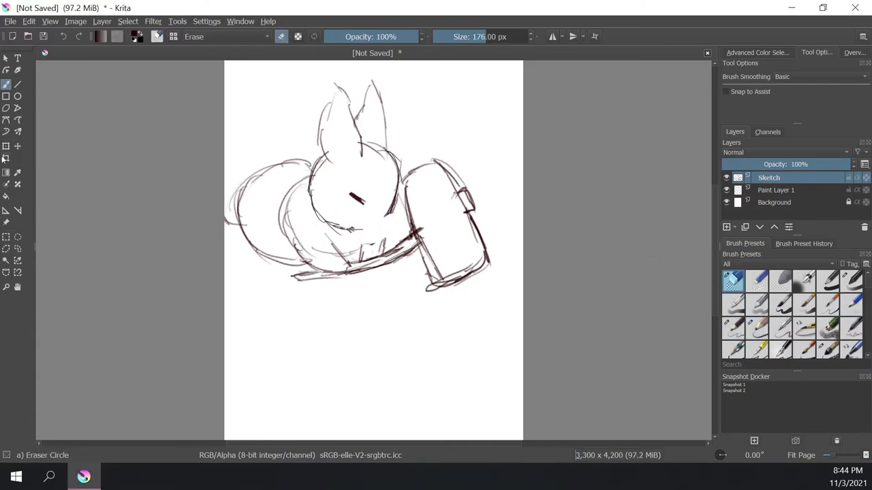
pyautogui.click(781, 329)
pyautogui.click(733, 281)
pyautogui.moveTo(356, 197)
pyautogui.mouseDown()
pyautogui.moveTo(367, 203)
pyautogui.moveTo(351, 196)
pyautogui.mouseUp()
# Redraw the ears with rounded tips and strengthen the front leg and back outline using Basic-5 Size Opacity
pyautogui.click(803, 304)
pyautogui.moveTo(326, 161); pyautogui.dragTo(361, 155)
pyautogui.moveTo(356, 119); pyautogui.dragTo(386, 153)
pyautogui.moveTo(384, 224); pyautogui.dragTo(384, 253)
pyautogui.moveTo(306, 179); pyautogui.dragTo(325, 269)
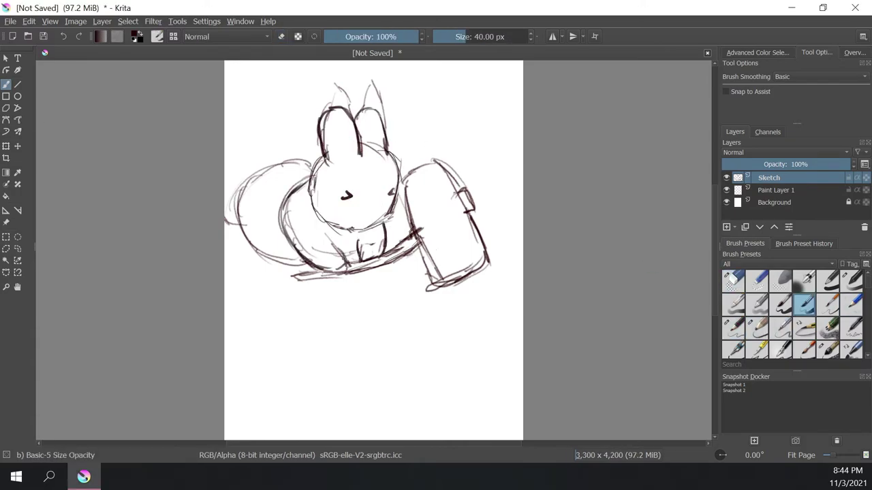
# Erase the large round tail shape and redraw the rabbit's hindquarters with Basic-5 Size Opacity
pyautogui.click(734, 281)
pyautogui.moveTo(299, 163); pyautogui.dragTo(293, 263)
pyautogui.click(803, 305)
pyautogui.moveTo(284, 199)
pyautogui.mouseDown()
pyautogui.moveTo(292, 238)
pyautogui.moveTo(282, 232)
pyautogui.moveTo(298, 255)
pyautogui.mouseUp()
pyautogui.click(734, 281)
pyautogui.click(804, 304)
# Shift the sketch slightly left and down, and transform the cylinder to be narrower and lower
pyautogui.click(6, 147)
pyautogui.moveTo(373, 205); pyautogui.dragTo(357, 210)
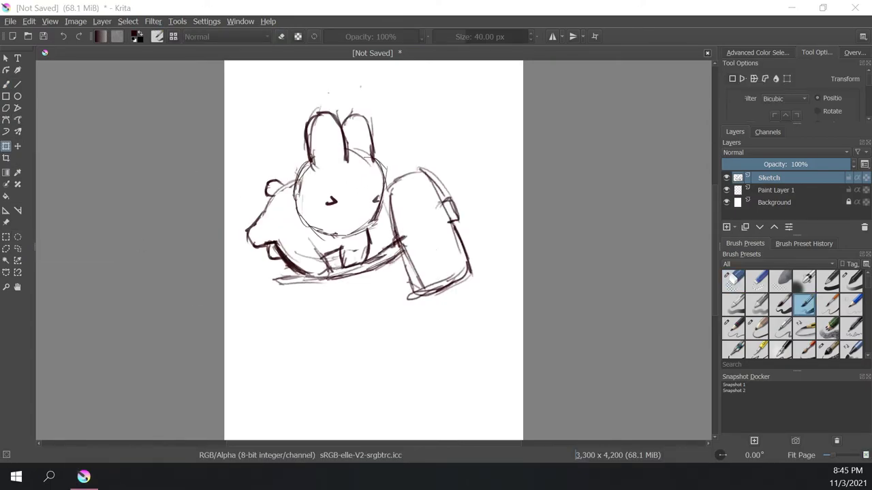
pyautogui.moveTo(522, 147); pyautogui.dragTo(471, 167)
pyautogui.moveTo(436, 293); pyautogui.dragTo(440, 312)
pyautogui.hotkey('ctrl', 'shift', 'a')
pyautogui.click(6, 84)
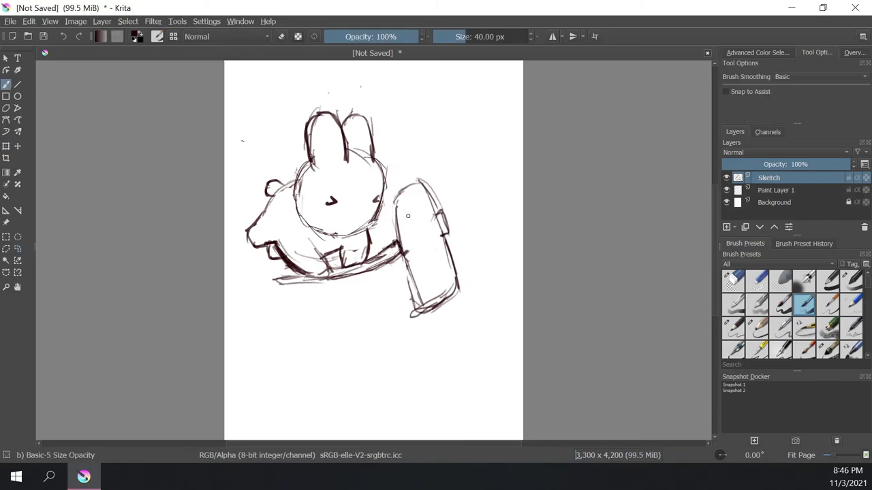
# Try other brush presets and switch back to Pencil-2 for further sketching
pyautogui.click(828, 304)
pyautogui.click(804, 305)
pyautogui.rightClick(367, 228)
pyautogui.click(425, 247)
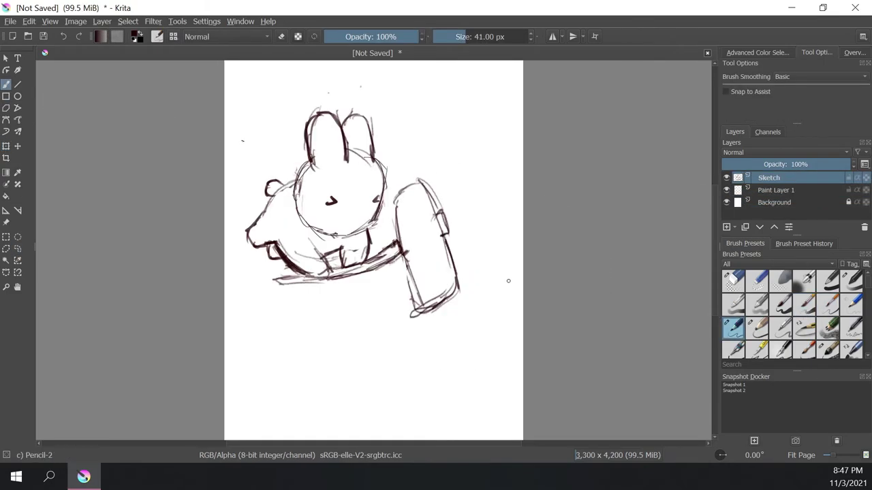
# Freehand-select and delete the stray mark beside the rabbit's ears on the Sketch layer, then clear the selection
pyautogui.click(778, 190)
pyautogui.click(767, 177)
pyautogui.click(6, 147)
pyautogui.click(18, 250)
pyautogui.moveTo(239, 111); pyautogui.dragTo(236, 117)
pyautogui.press('Delete')
pyautogui.hotkey('ctrl', 'shift', 'a')
# Redraw the outline of the cylinder and move the whole sketch slightly right and down
pyautogui.click(6, 85)
pyautogui.moveTo(429, 197)
pyautogui.mouseDown()
pyautogui.moveTo(452, 273)
pyautogui.moveTo(415, 314)
pyautogui.mouseUp()
pyautogui.click(734, 281)
pyautogui.click(18, 146)
pyautogui.moveTo(368, 218); pyautogui.dragTo(374, 234)
# Retrace the rabbit's head outline with darker strokes using Basic-5 Size Opacity
pyautogui.click(6, 84)
pyautogui.click(803, 305)
pyautogui.moveTo(317, 180); pyautogui.dragTo(343, 249)
# Erase rough lines around the rabbit's tail and back and retouch the tail, undoing the last strokes
pyautogui.click(730, 285)
pyautogui.press('/')
pyautogui.click(733, 282)
pyautogui.moveTo(274, 204)
pyautogui.mouseDown()
pyautogui.moveTo(290, 199)
pyautogui.moveTo(264, 229)
pyautogui.mouseUp()
pyautogui.click(803, 304)
pyautogui.click(734, 281)
pyautogui.moveTo(289, 194); pyautogui.dragTo(265, 225)
pyautogui.click(804, 304)
pyautogui.moveTo(296, 202)
pyautogui.mouseDown()
pyautogui.moveTo(264, 216)
pyautogui.moveTo(270, 224)
pyautogui.moveTo(279, 212)
pyautogui.mouseUp()
pyautogui.hotkey('ctrl', 'z')
pyautogui.hotkey('ctrl', 'z')
# Strengthen the outlines of the rabbit's hind foot, belly and front legs, and erase rough lines near the handle and cylinder
pyautogui.moveTo(275, 264); pyautogui.dragTo(286, 275)
pyautogui.moveTo(311, 288); pyautogui.dragTo(335, 286)
pyautogui.moveTo(375, 262); pyautogui.dragTo(352, 282)
pyautogui.click(734, 281)
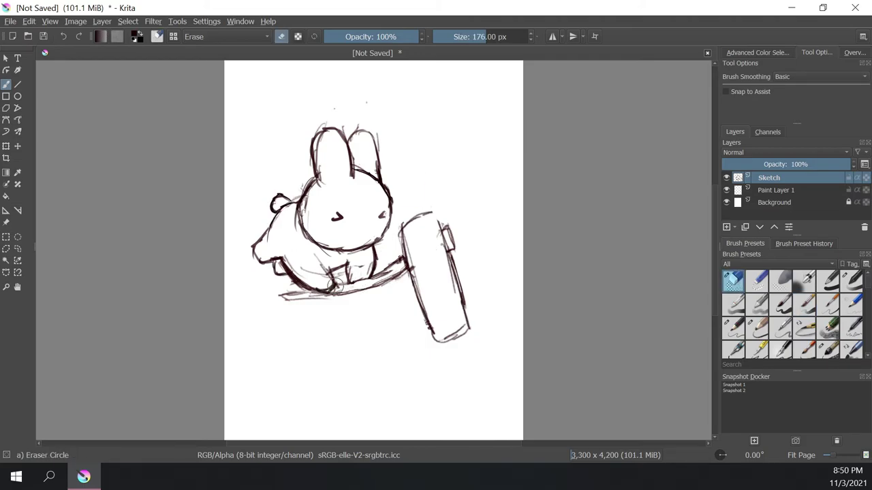
pyautogui.moveTo(389, 274); pyautogui.dragTo(375, 280)
pyautogui.moveTo(414, 255); pyautogui.dragTo(422, 290)
# Write "Ctrl-" lettering above the cylinder with Basic-5 Size Opacity and undo all of its strokes
pyautogui.click(805, 304)
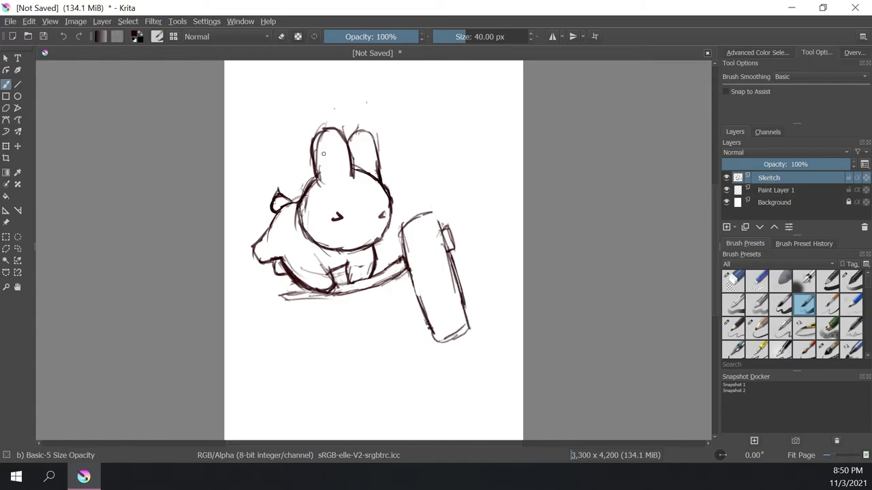
pyautogui.moveTo(417, 100); pyautogui.dragTo(416, 120)
pyautogui.moveTo(429, 100)
pyautogui.mouseDown()
pyautogui.moveTo(429, 119)
pyautogui.moveTo(455, 124)
pyautogui.moveTo(477, 115)
pyautogui.mouseUp()
pyautogui.moveTo(472, 103)
pyautogui.mouseDown()
pyautogui.moveTo(496, 102)
pyautogui.moveTo(514, 117)
pyautogui.mouseUp()
pyautogui.hotkey('ctrl', 'z')
pyautogui.hotkey('ctrl', 'z')
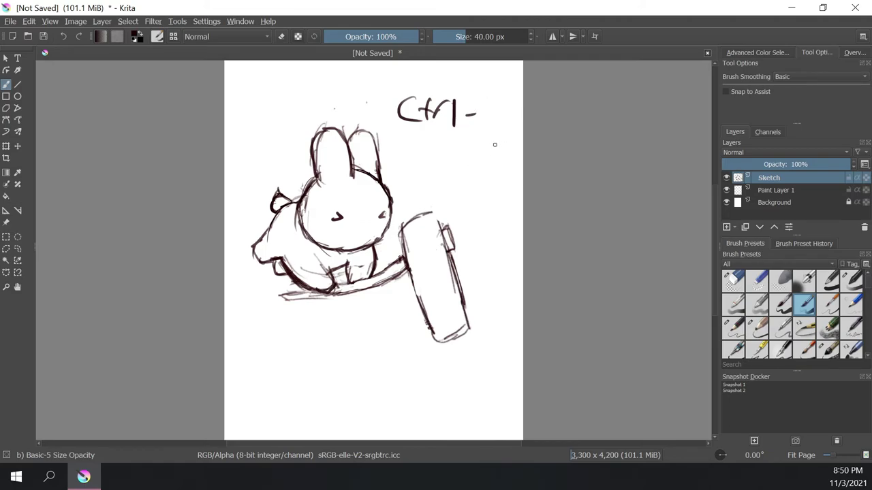
pyautogui.hotkey('ctrl', 'z')
pyautogui.hotkey('ctrl', 'z')
pyautogui.hotkey('ctrl', 'z')
pyautogui.hotkey('ctrl', 'z')
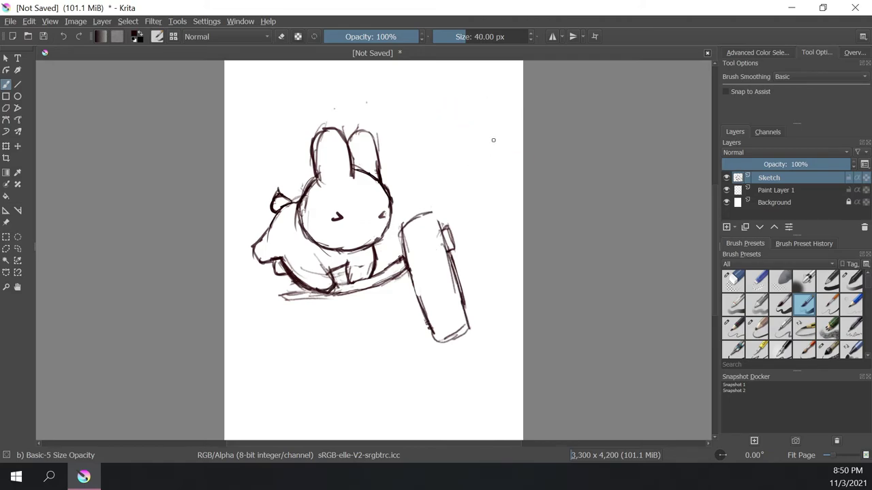
# Erase the rough lines along the rabbit's front ear and the stray dots above the ears with Eraser Circle
pyautogui.click(732, 280)
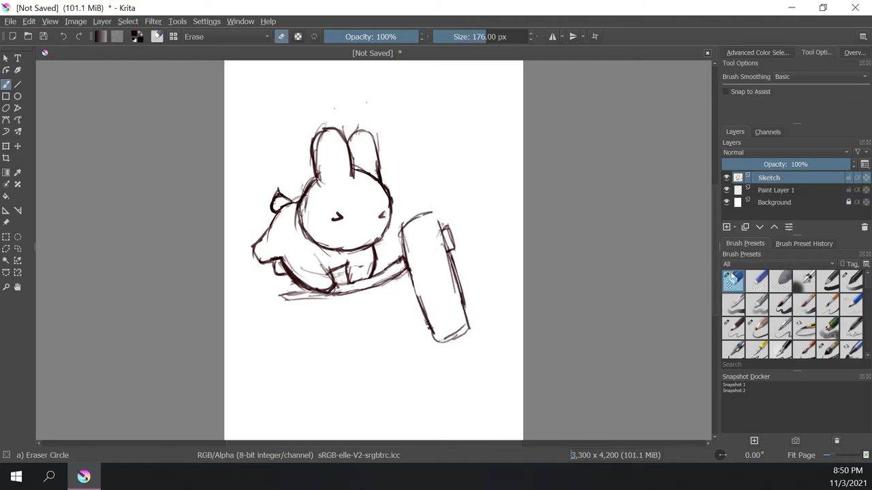
pyautogui.moveTo(318, 151); pyautogui.dragTo(324, 187)
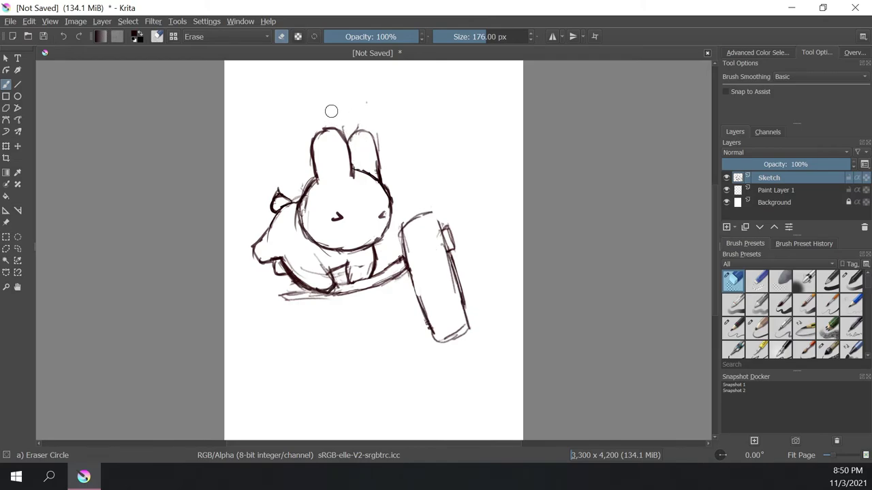
pyautogui.click(363, 106)
# Add a paint layer named "sketch bowl" for drawing the bowl, and rename the Sketch layer "sketch rabbit"
pyautogui.click(804, 305)
pyautogui.click(727, 227)
pyautogui.doubleClick(775, 178)
pyautogui.write('sketch bowl')
pyautogui.doubleClick(770, 190)
pyautogui.write('sketch rabbit')
pyautogui.click(798, 179)
# Shift the rabbit sketch and the bowl sketch up and left on their own layers with the Transform tool
pyautogui.click(778, 190)
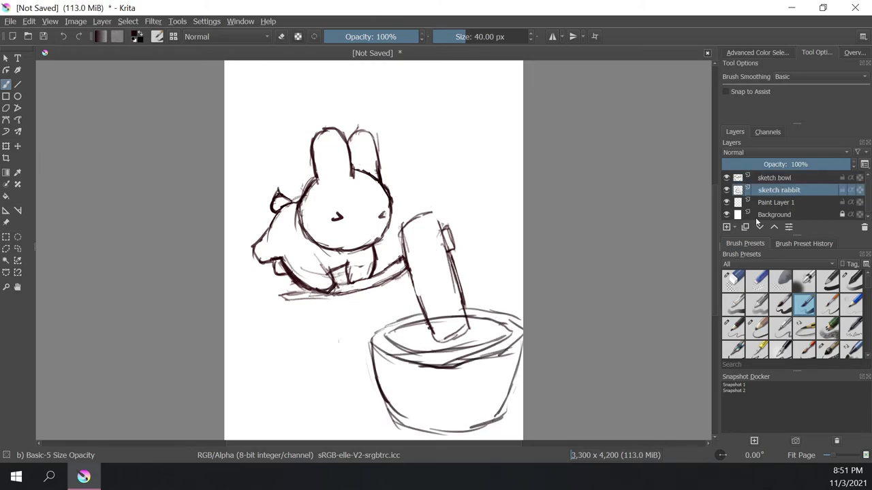
pyautogui.click(734, 281)
pyautogui.click(757, 328)
pyautogui.click(6, 147)
pyautogui.keyDown('ctrl'); pyautogui.click(777, 178); pyautogui.keyUp('ctrl')
pyautogui.click(777, 190)
pyautogui.moveTo(439, 315); pyautogui.dragTo(424, 298)
pyautogui.click(777, 178)
pyautogui.moveTo(450, 371); pyautogui.dragTo(438, 331)
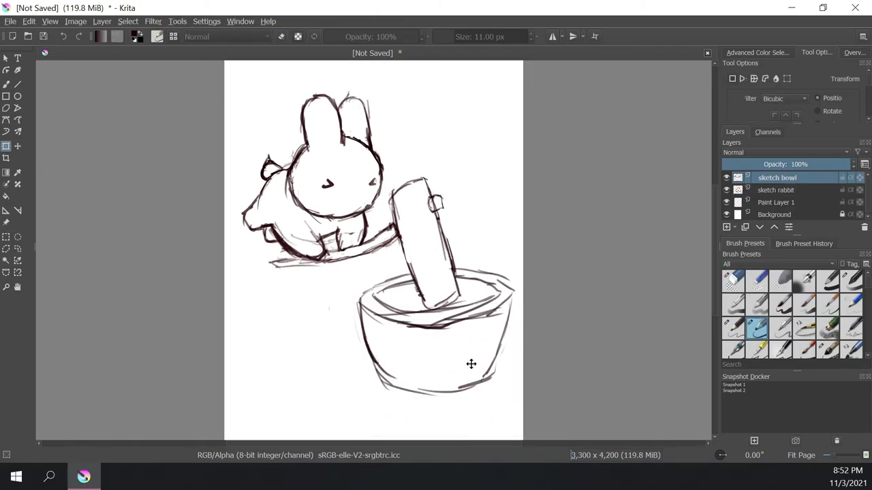
# Add a paint layer above the locked background and choose a dark purple color for Basic-5 Size Opacity
pyautogui.click(776, 203)
pyautogui.click(774, 215)
pyautogui.click(727, 227)
pyautogui.rightClick(464, 161)
pyautogui.click(780, 304)
pyautogui.click(804, 304)
pyautogui.rightClick(368, 322)
# Enlarge the brush considerably and name the new bottom paint layer "Background"
pyautogui.press(']')
pyautogui.press(']')
pyautogui.press(']')
pyautogui.press(']')
pyautogui.press(']')
pyautogui.press(']')
pyautogui.press(']')
pyautogui.press(']')
pyautogui.press(']')
pyautogui.doubleClick(779, 214)
pyautogui.write('Background')
# Cover the Background layer with broad purple strokes, enlarging the brush to 700 px
pyautogui.moveTo(293, 106); pyautogui.dragTo(241, 297)
pyautogui.press(']')
pyautogui.press(']')
pyautogui.press(']')
pyautogui.press(']')
pyautogui.moveTo(382, 82)
pyautogui.mouseDown()
pyautogui.moveTo(317, 431)
pyautogui.moveTo(498, 116)
pyautogui.mouseUp()
# Select the rabbit's ears, head, body and legs from the sketch rabbit layer with contiguous and freehand selections
pyautogui.click(776, 203)
pyautogui.click(6, 261)
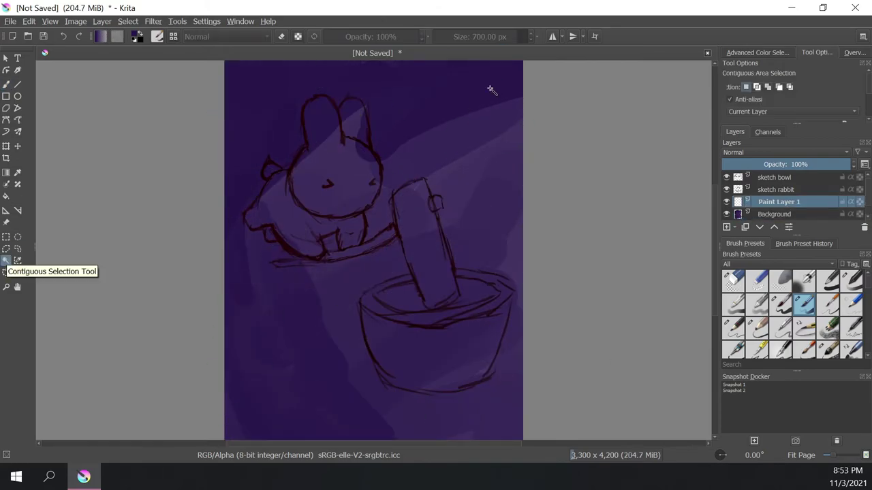
pyautogui.click(776, 190)
pyautogui.click(353, 123)
pyautogui.keyDown('shift'); pyautogui.click(327, 160); pyautogui.keyUp('shift')
pyautogui.keyDown('shift'); pyautogui.click(313, 224); pyautogui.keyUp('shift')
pyautogui.click(18, 249)
pyautogui.moveTo(367, 204)
pyautogui.mouseDown()
pyautogui.moveTo(274, 193)
pyautogui.moveTo(363, 248)
pyautogui.mouseUp()
pyautogui.moveTo(347, 143); pyautogui.dragTo(370, 121)
# Paint the selected rabbit area white with light grey shading on Paint Layer 1, and clear the selection
pyautogui.click(776, 203)
pyautogui.click(758, 53)
pyautogui.click(784, 80)
pyautogui.press('b')
pyautogui.moveTo(273, 211); pyautogui.dragTo(389, 130)
pyautogui.click(757, 105)
pyautogui.moveTo(298, 163)
pyautogui.mouseDown()
pyautogui.moveTo(319, 205)
pyautogui.moveTo(360, 207)
pyautogui.moveTo(293, 231)
pyautogui.mouseUp()
pyautogui.hotkey('ctrl', 'shift', 'a')
# Touch up the rabbit's coloring and erase rough outlines around its front legs and tail on the sketch rabbit layer
pyautogui.click(791, 83)
pyautogui.moveTo(325, 196)
pyautogui.mouseDown()
pyautogui.moveTo(332, 192)
pyautogui.moveTo(350, 213)
pyautogui.moveTo(283, 189)
pyautogui.mouseUp()
pyautogui.click(733, 281)
pyautogui.click(18, 249)
pyautogui.click(776, 190)
pyautogui.press('b')
pyautogui.moveTo(325, 218)
pyautogui.mouseDown()
pyautogui.moveTo(358, 217)
pyautogui.moveTo(354, 245)
pyautogui.mouseUp()
pyautogui.moveTo(266, 162); pyautogui.dragTo(272, 170)
# Paint along the mallet handle beneath the rabbit with Basic-5 Size Opacity
pyautogui.click(804, 305)
pyautogui.click(868, 102)
pyautogui.moveTo(284, 247)
pyautogui.mouseDown()
pyautogui.moveTo(303, 257)
pyautogui.moveTo(401, 238)
pyautogui.mouseUp()
# Choose a brown color, freehand-select the mallet and bowl, and add a paint layer above Paint Layer 1
pyautogui.click(465, 37)
pyautogui.click(799, 86)
pyautogui.click(784, 74)
pyautogui.click(791, 82)
pyautogui.click(18, 248)
pyautogui.moveTo(411, 274)
pyautogui.mouseDown()
pyautogui.moveTo(393, 197)
pyautogui.moveTo(370, 252)
pyautogui.moveTo(436, 347)
pyautogui.mouseUp()
pyautogui.click(776, 202)
pyautogui.click(726, 227)
# Paint the bowl, mallet and handle brown on Paint Layer 2
pyautogui.press('b')
pyautogui.click(495, 37)
pyautogui.click(790, 79)
pyautogui.moveTo(371, 317)
pyautogui.mouseDown()
pyautogui.moveTo(391, 355)
pyautogui.moveTo(436, 390)
pyautogui.mouseUp()
pyautogui.moveTo(391, 240); pyautogui.dragTo(279, 264)
# Shade the side of the bowl and the mallet with a darker brown, and clear the selection
pyautogui.click(790, 77)
pyautogui.moveTo(368, 329); pyautogui.dragTo(416, 390)
pyautogui.moveTo(409, 248); pyautogui.dragTo(425, 297)
pyautogui.moveTo(403, 224); pyautogui.dragTo(408, 245)
pyautogui.click(18, 249)
pyautogui.click(408, 121)
# Erase rough outlines along the bowl's rim and lower side on the sketch bowl layer
pyautogui.click(778, 178)
pyautogui.click(733, 281)
pyautogui.moveTo(496, 301); pyautogui.dragTo(437, 323)
pyautogui.moveTo(376, 360); pyautogui.dragTo(394, 378)
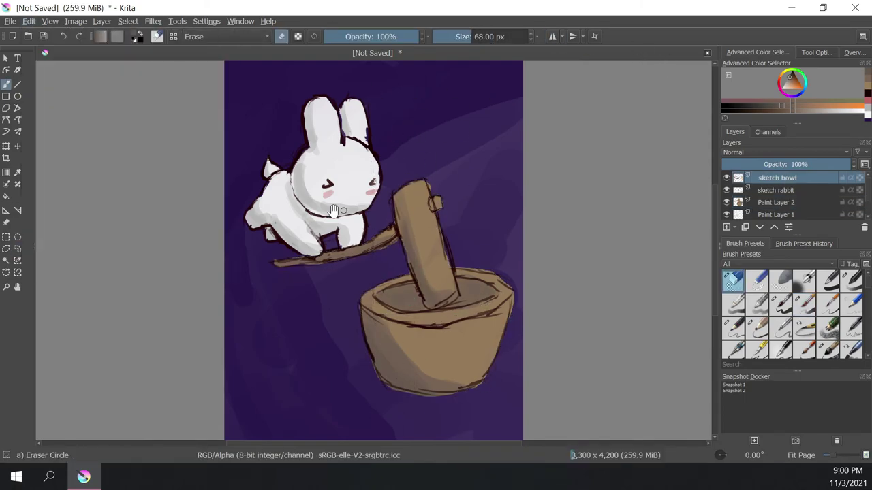
# Hide and show the sketch bowl and sketch rabbit layers to compare the painting without their outlines
pyautogui.click(778, 190)
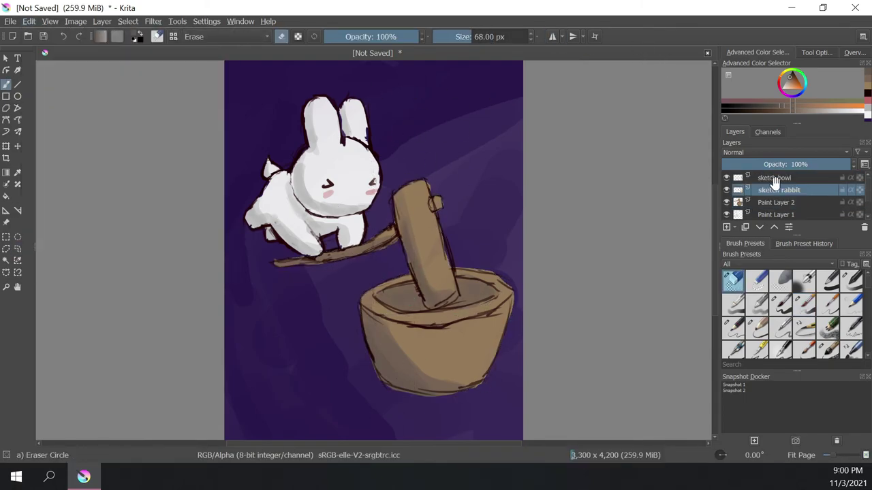
pyautogui.click(727, 178)
pyautogui.click(726, 177)
pyautogui.click(726, 190)
pyautogui.click(726, 191)
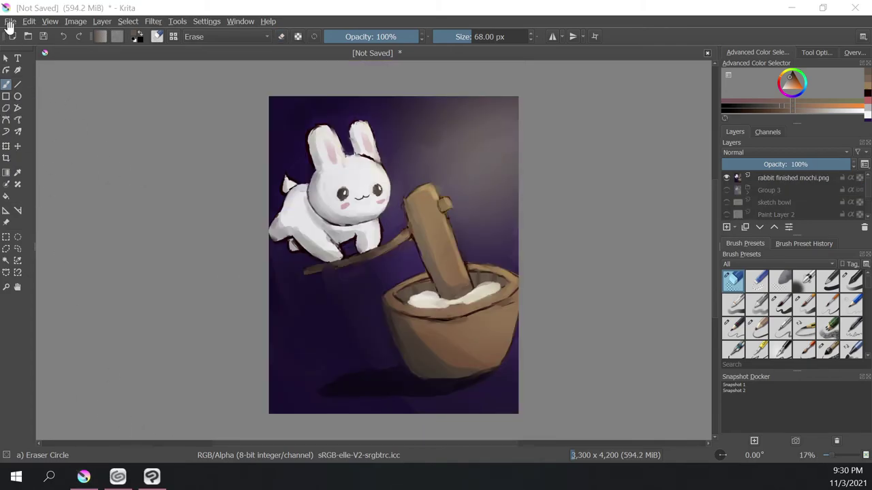
# Save the painting as a Krita document named "Rabbit Finished Mochi" in the Pictures folder
pyautogui.click(13, 22)
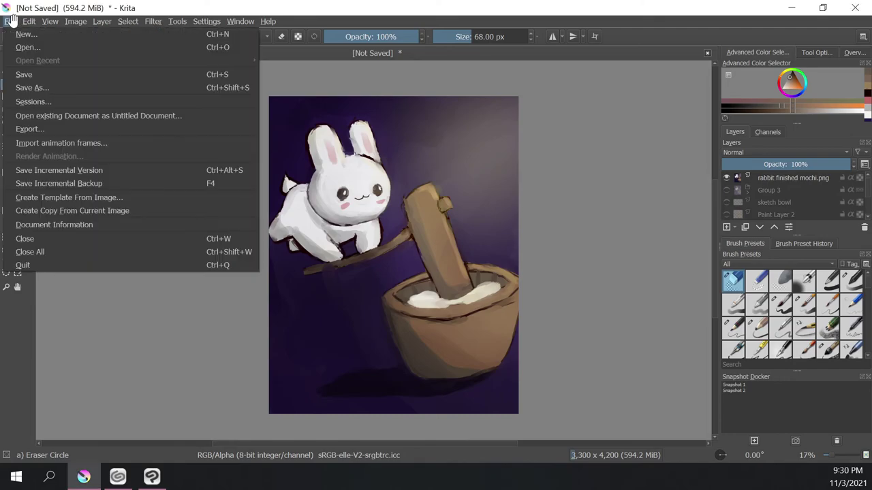
pyautogui.click(40, 77)
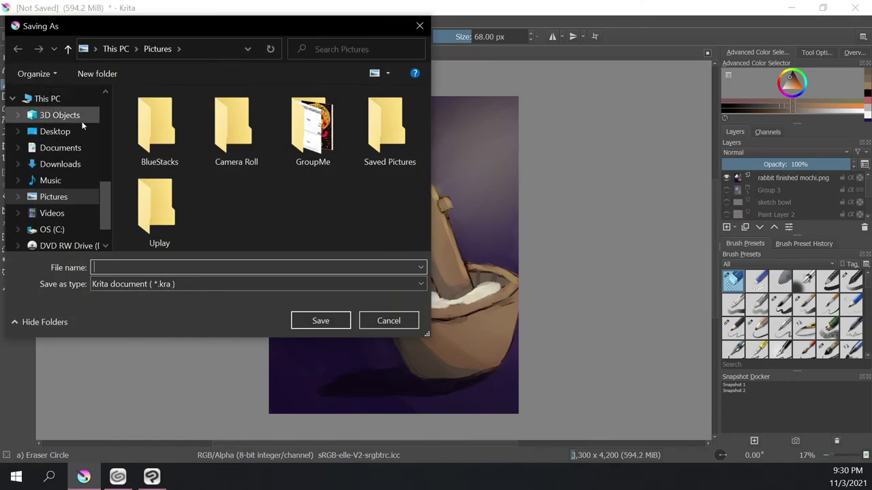
pyautogui.scroll(1, 64, 146)
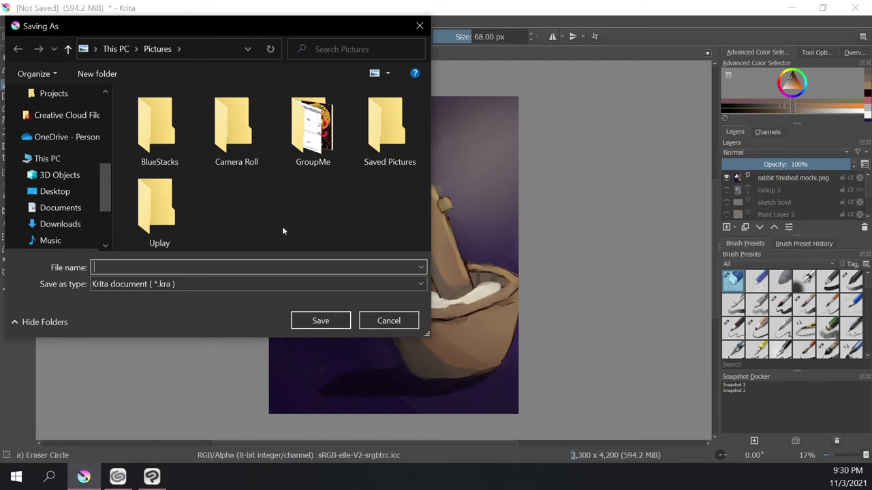
pyautogui.write('Rabbit F')
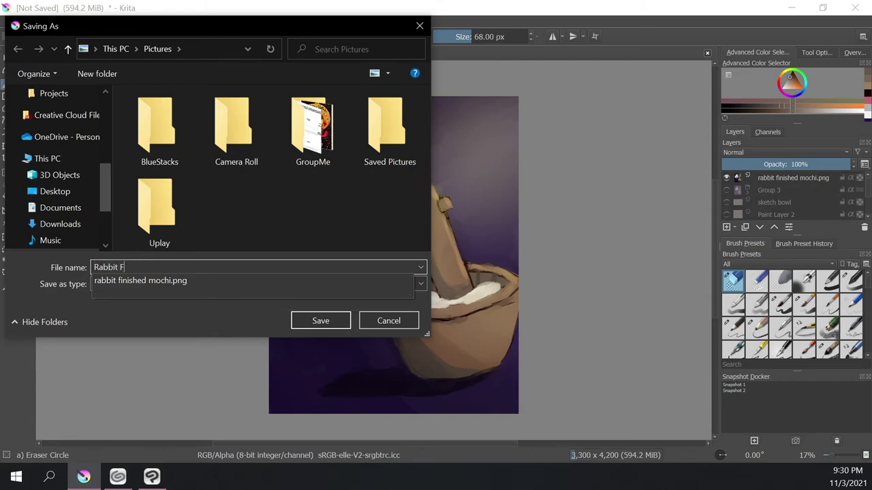
pyautogui.write('Inished Mochi')
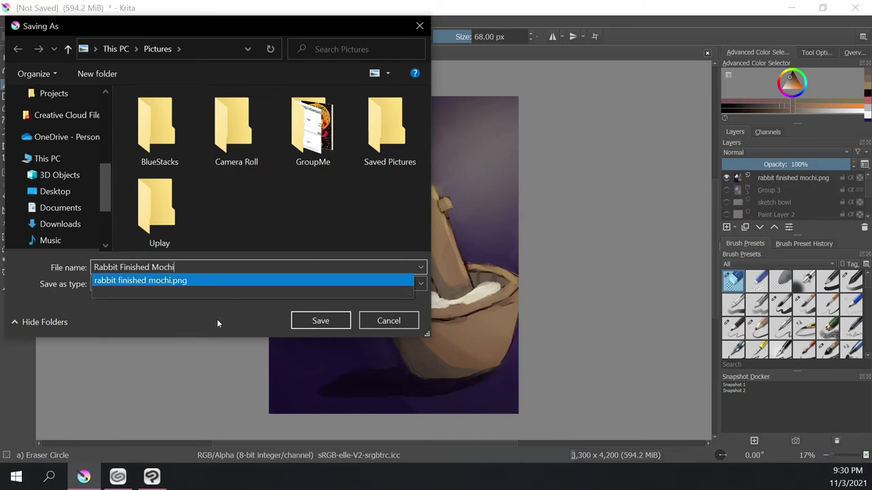
pyautogui.click(217, 320)
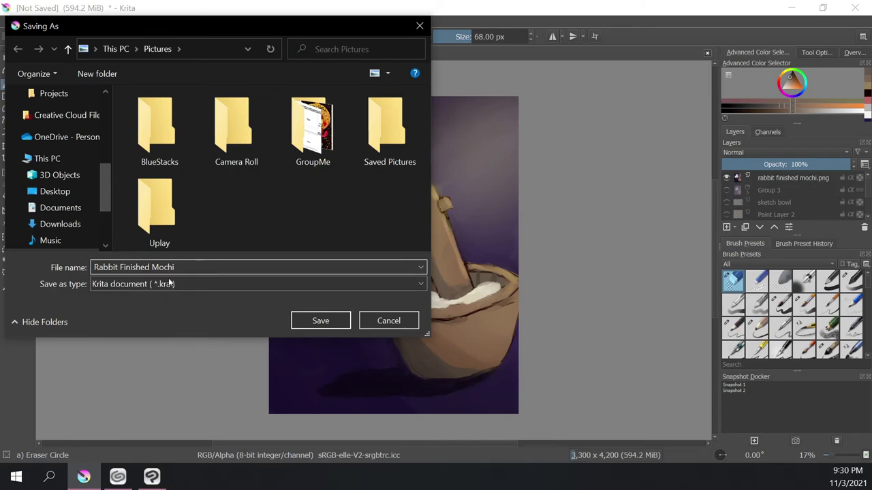
pyautogui.click(299, 323)
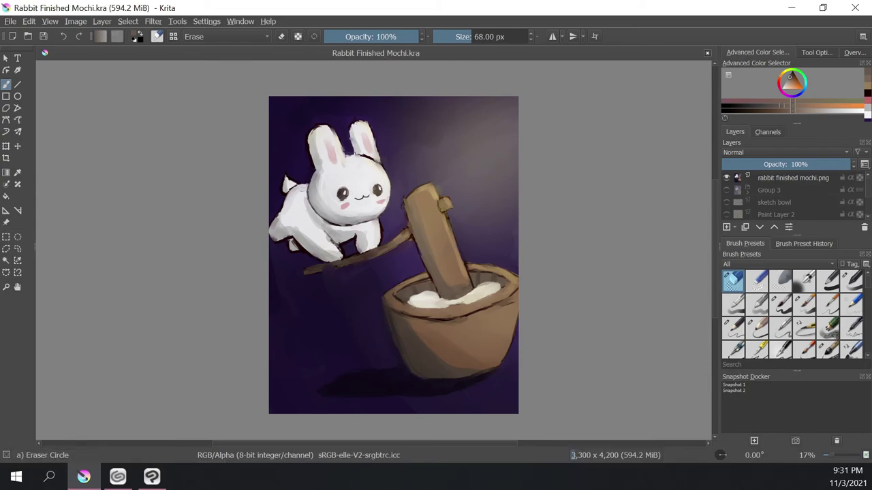
# Place the Rabbit Finished Mochi file on the desktop above the Krita shortcut, moving the Krita window out of the way
pyautogui.moveTo(596, 7); pyautogui.dragTo(642, 335)
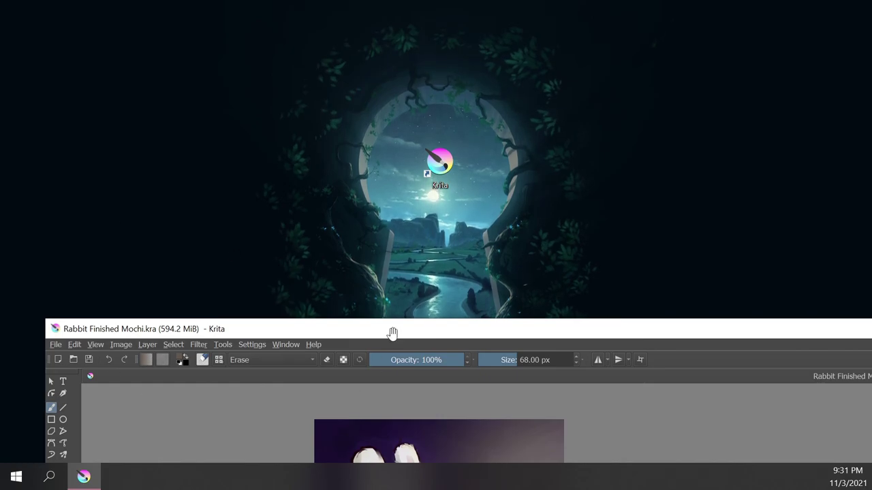
pyautogui.moveTo(389, 321); pyautogui.dragTo(327, 372)
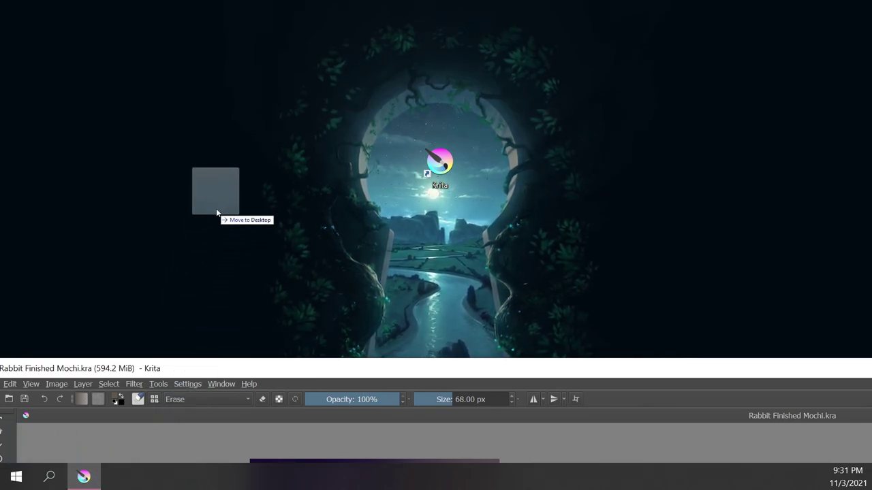
pyautogui.click(213, 229)
pyautogui.hotkey('ctrl', 'v')
pyautogui.moveTo(251, 238); pyautogui.dragTo(443, 95)
pyautogui.moveTo(520, 368); pyautogui.dragTo(164, 153)
pyautogui.moveTo(597, 162); pyautogui.dragTo(6, 179)
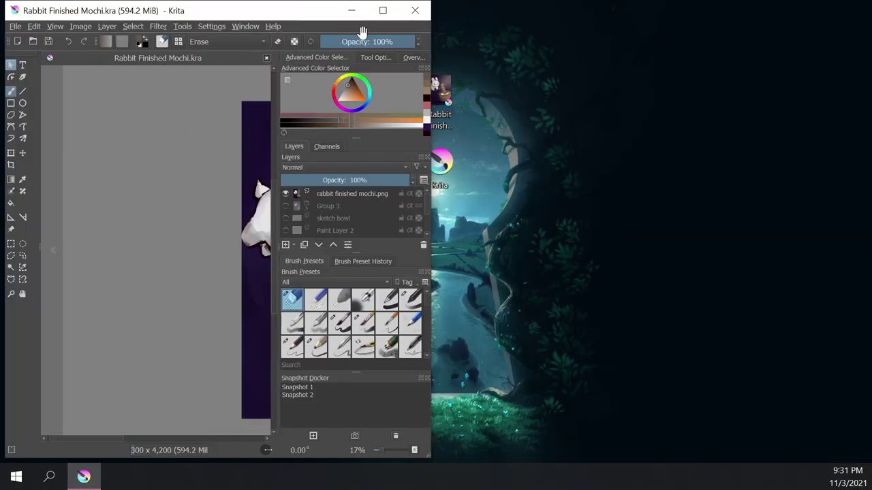
# Close Krita and reopen the Rabbit Finished Mochi file from the desktop to inspect the painting
pyautogui.click(414, 10)
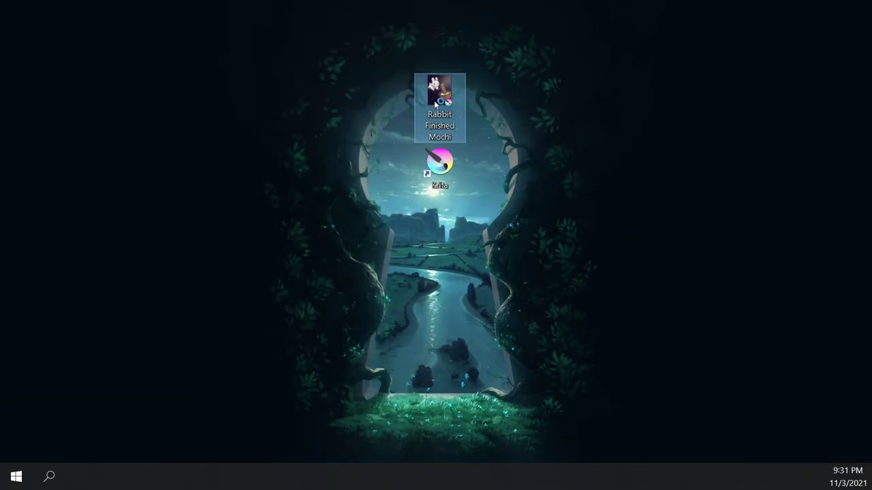
pyautogui.click(234, 184)
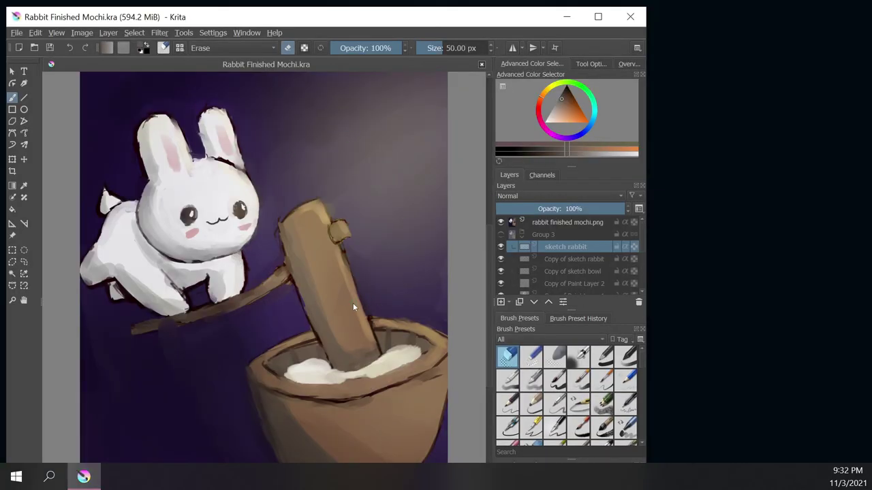
pyautogui.scroll(-3, 353, 305)
pyautogui.scroll(2, 366, 297)
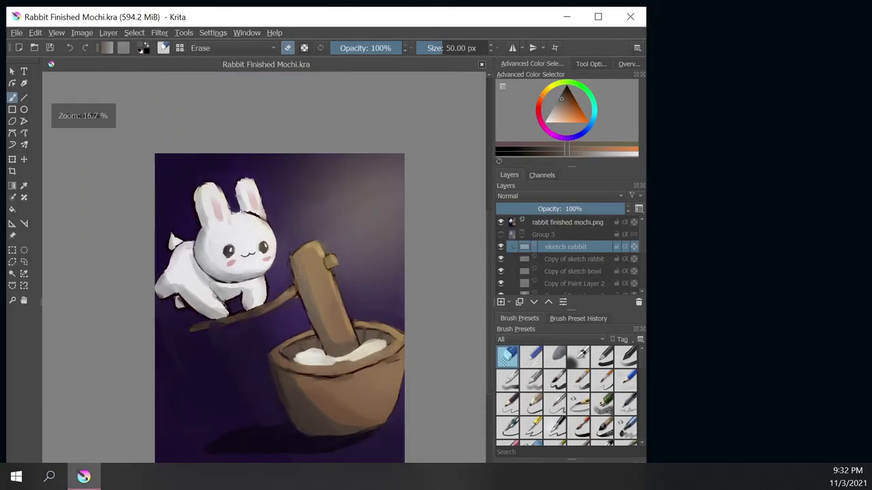
# Export the painting to the Desktop as a PNG image, accepting the default PNG options
pyautogui.click(16, 33)
pyautogui.click(36, 142)
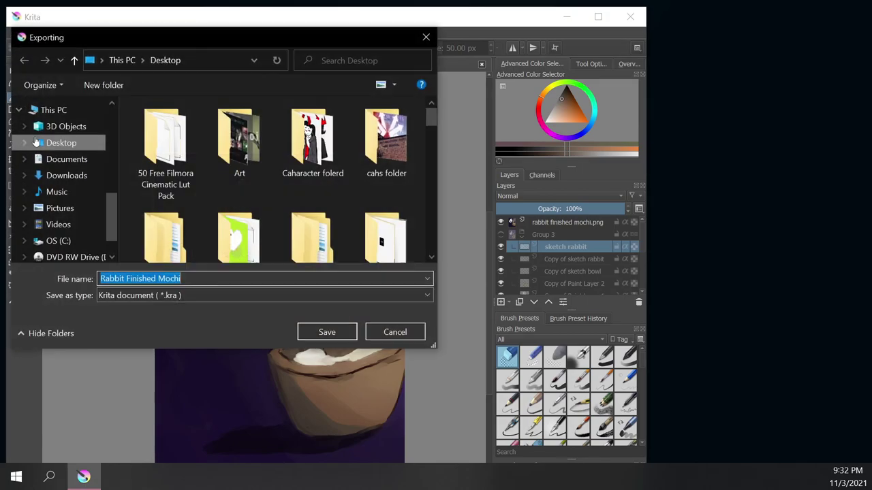
pyautogui.click(244, 293)
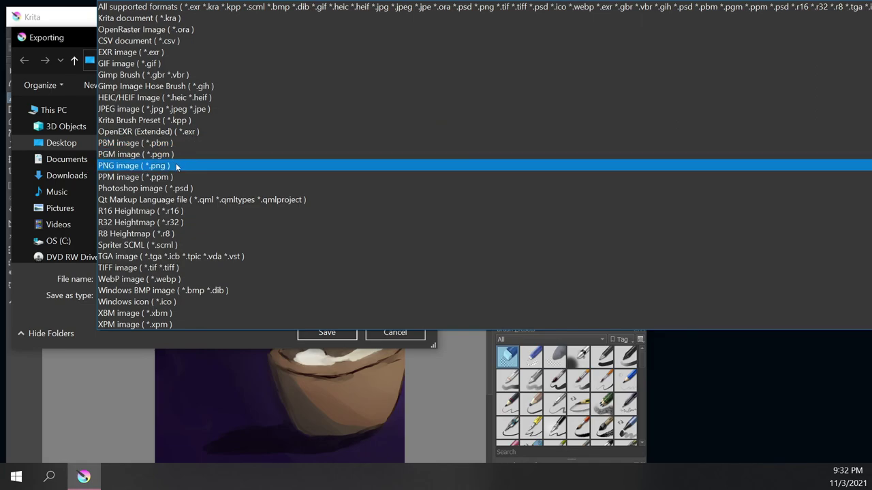
pyautogui.click(176, 165)
pyautogui.click(316, 333)
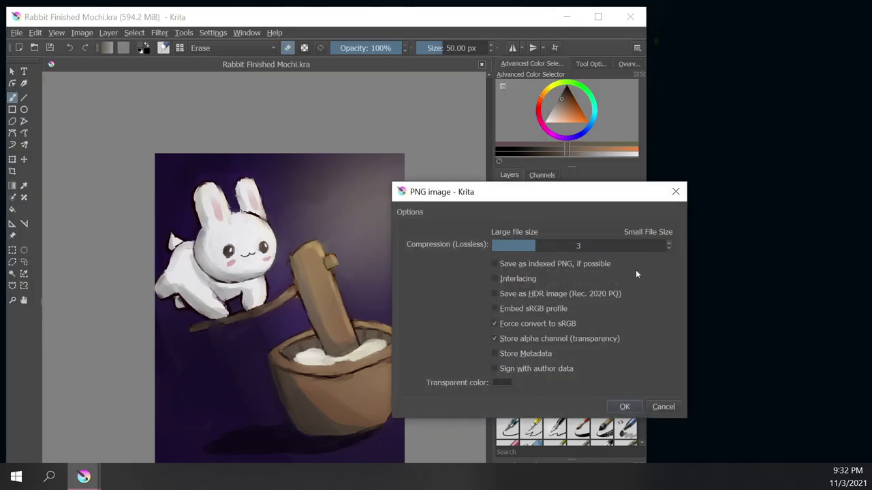
pyautogui.click(639, 412)
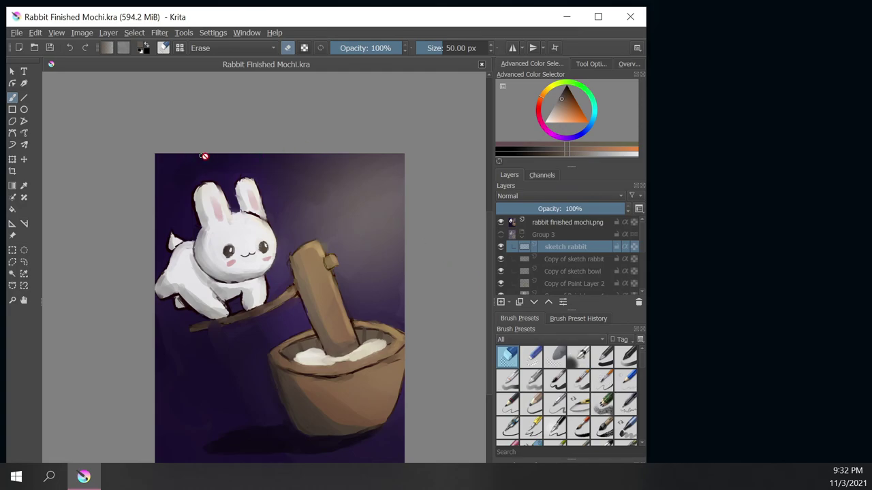
# Move the Krita window off the desktop icons, place the rabbit making mochi PNG above the Krita document, and open it in Photos
pyautogui.moveTo(421, 21); pyautogui.dragTo(640, 246)
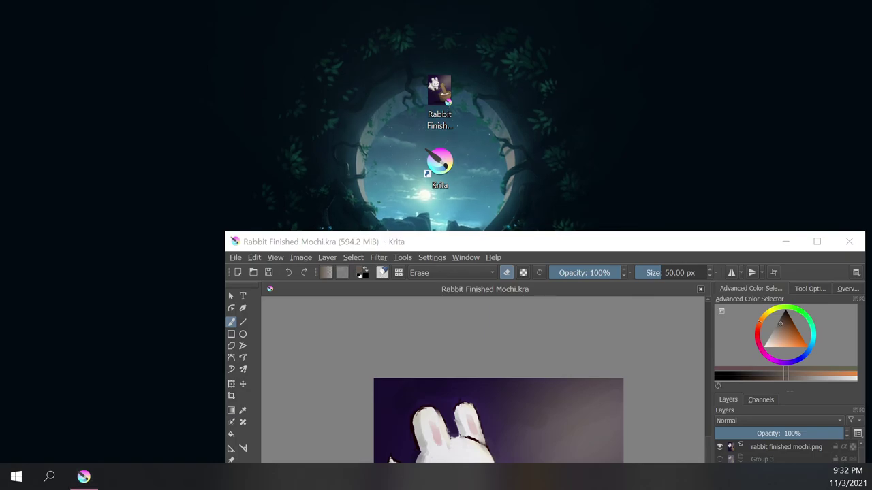
pyautogui.moveTo(82, 489); pyautogui.dragTo(160, 233)
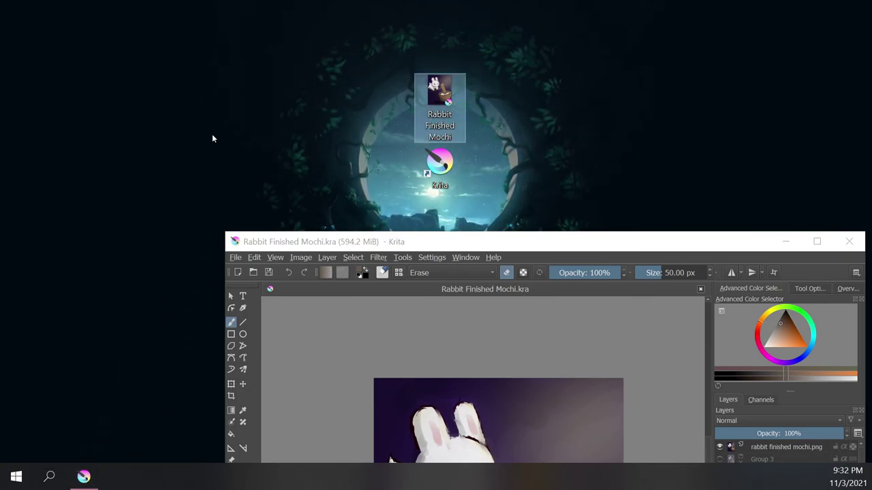
pyautogui.moveTo(155, 271); pyautogui.dragTo(447, 43)
pyautogui.click(291, 92)
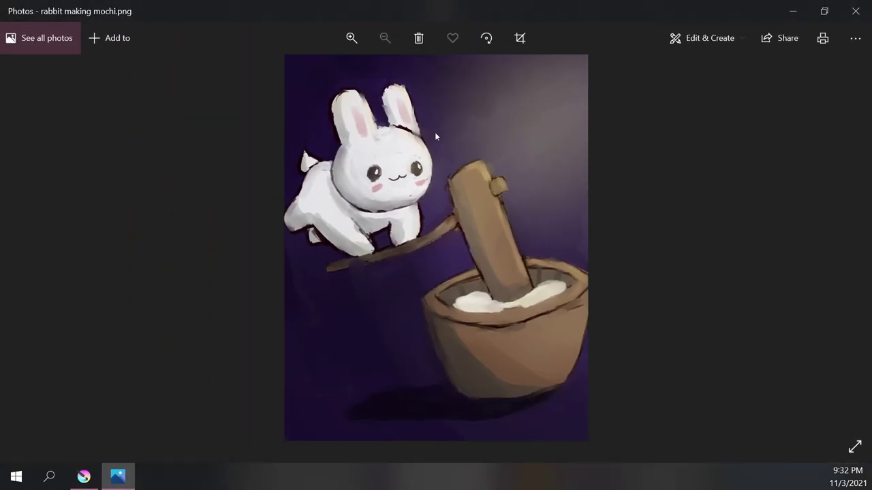
# Restore the Photos window and resize it into a narrow full-height view beside the desktop icons and the Krita window
pyautogui.doubleClick(617, 11)
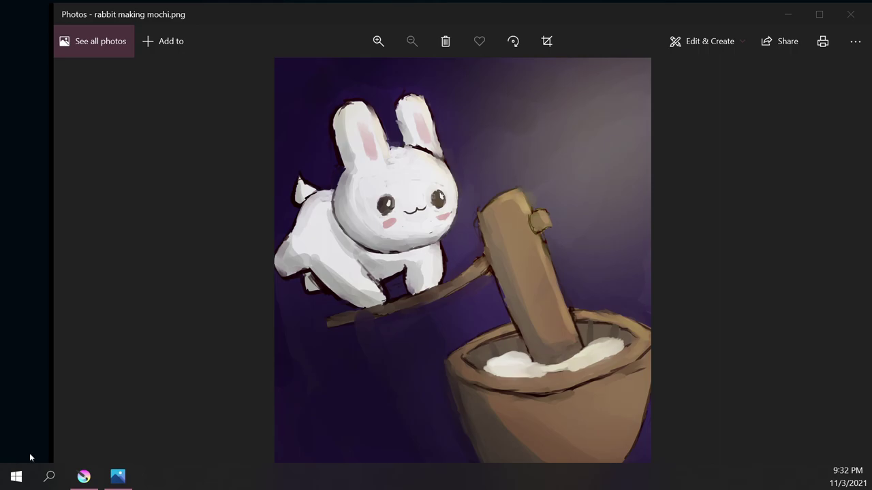
pyautogui.press('super+Left')
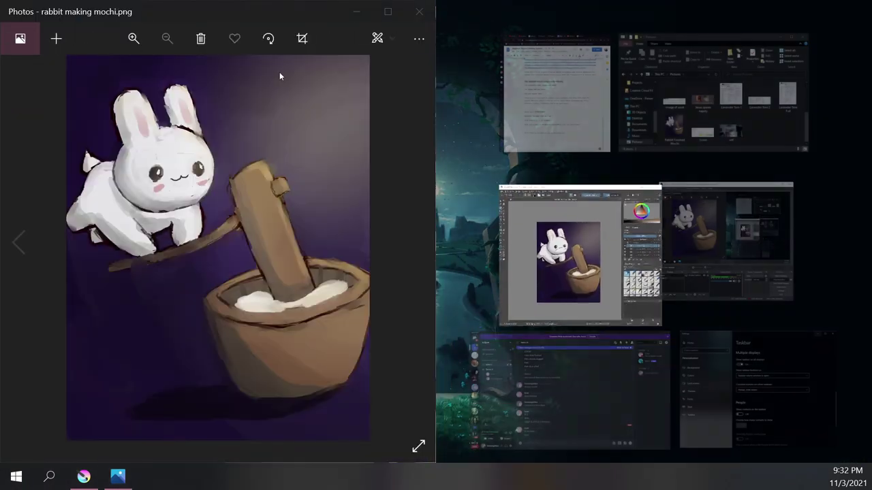
pyautogui.click(481, 9)
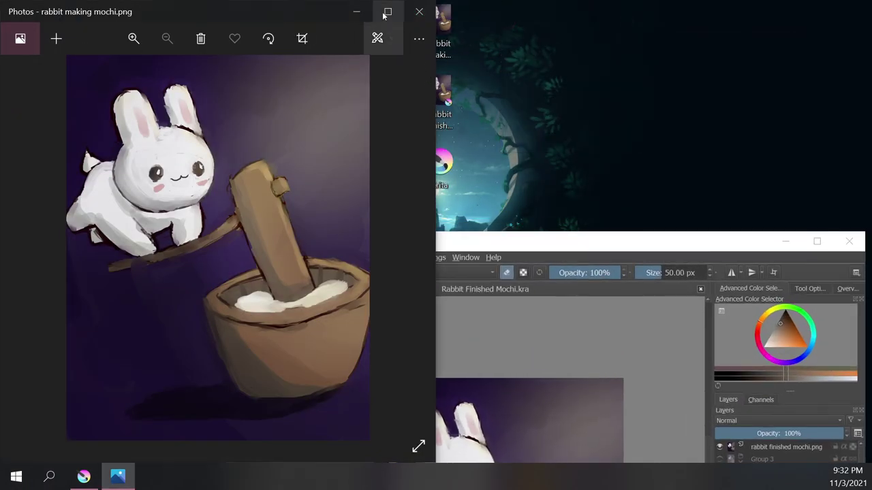
pyautogui.moveTo(297, 9); pyautogui.dragTo(2, 5)
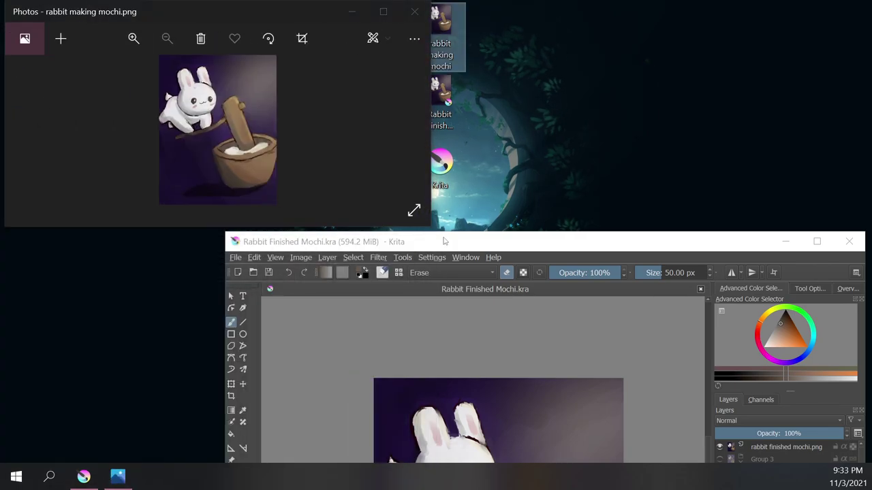
pyautogui.moveTo(429, 229); pyautogui.dragTo(106, 486)
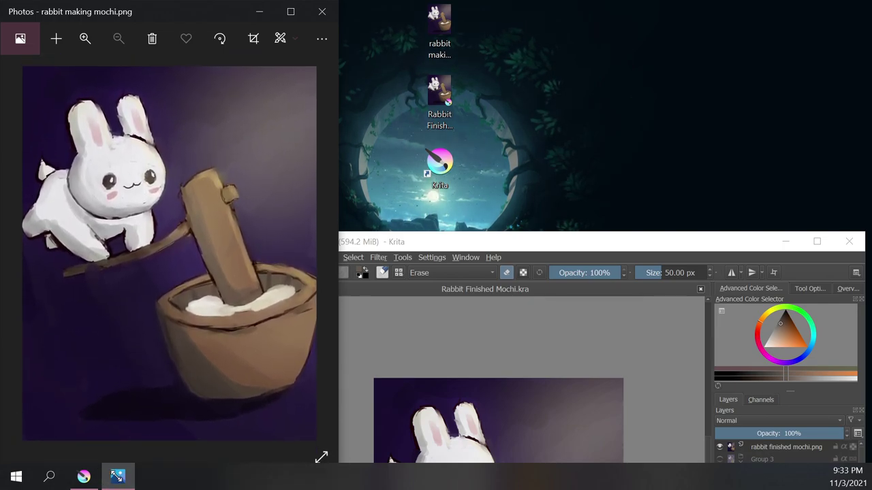